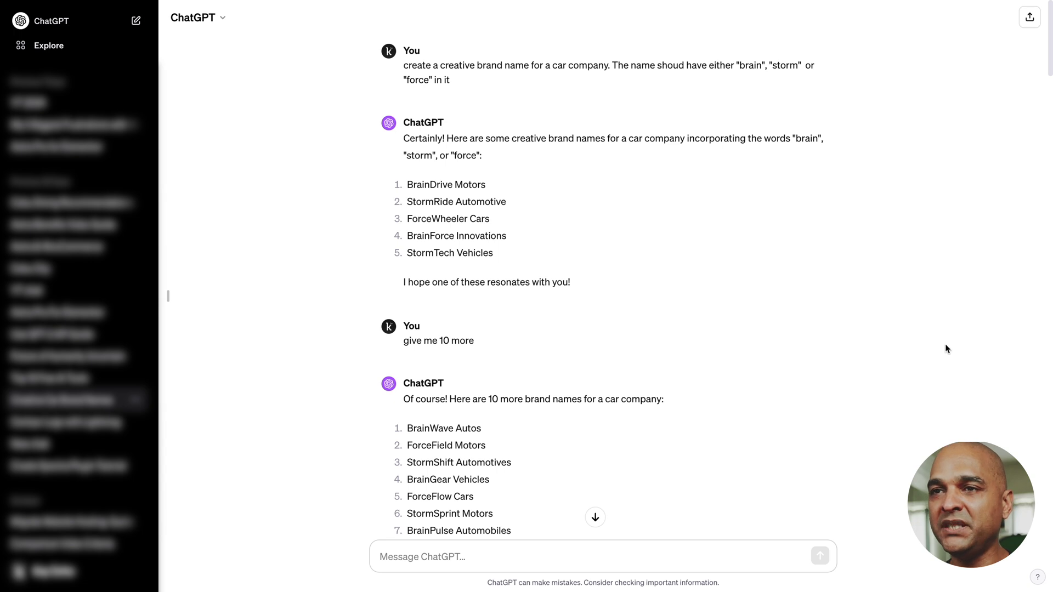
Choose name #8, StormForce Drives, from the brand-name list and ask for a logo.
left_click_drag(402, 64, 547, 120)
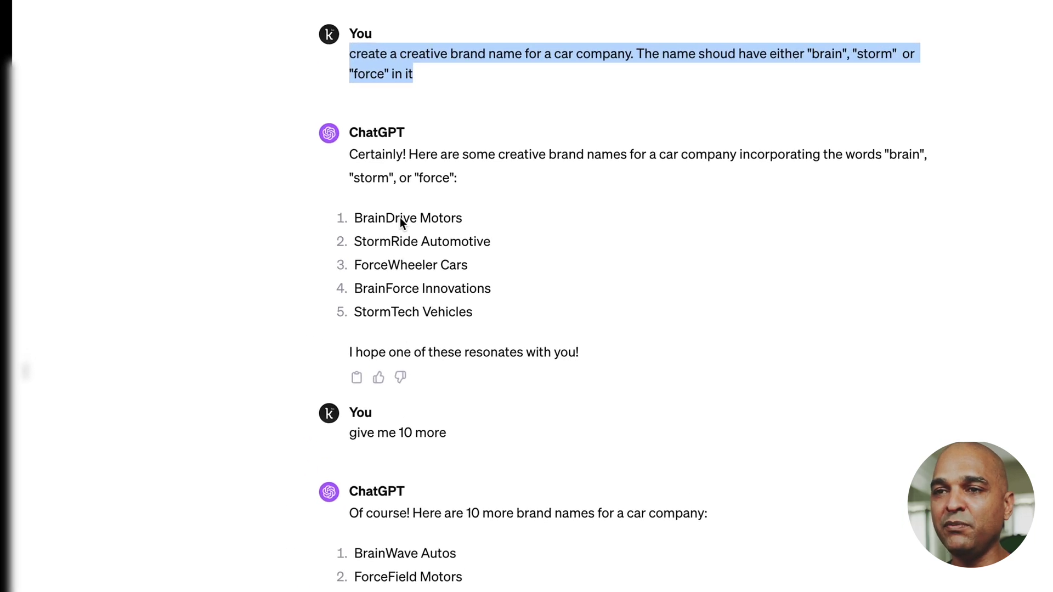
scroll(411, 296, "down", 5)
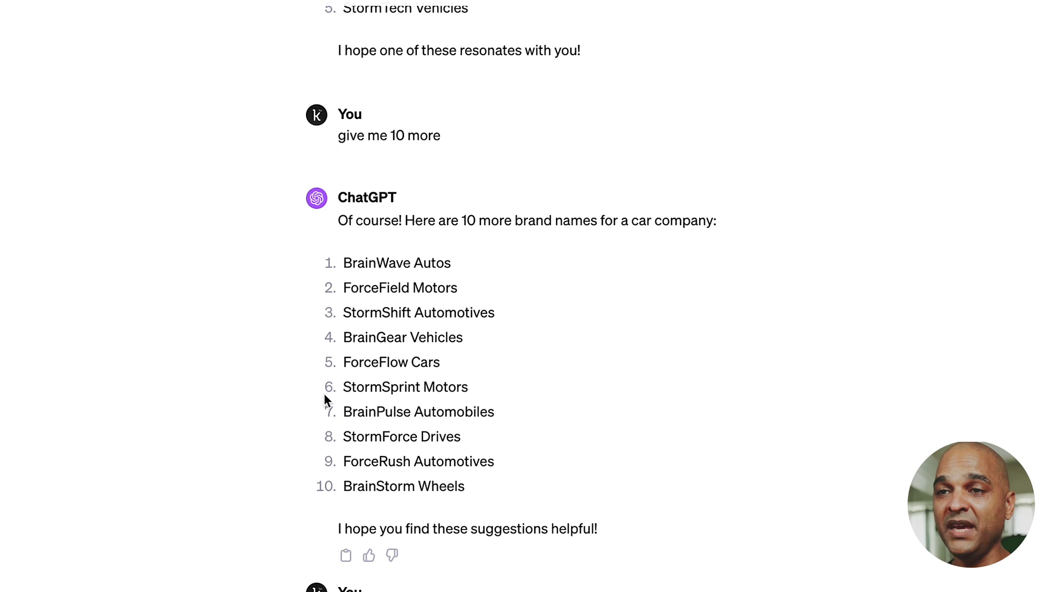
double_click(367, 440)
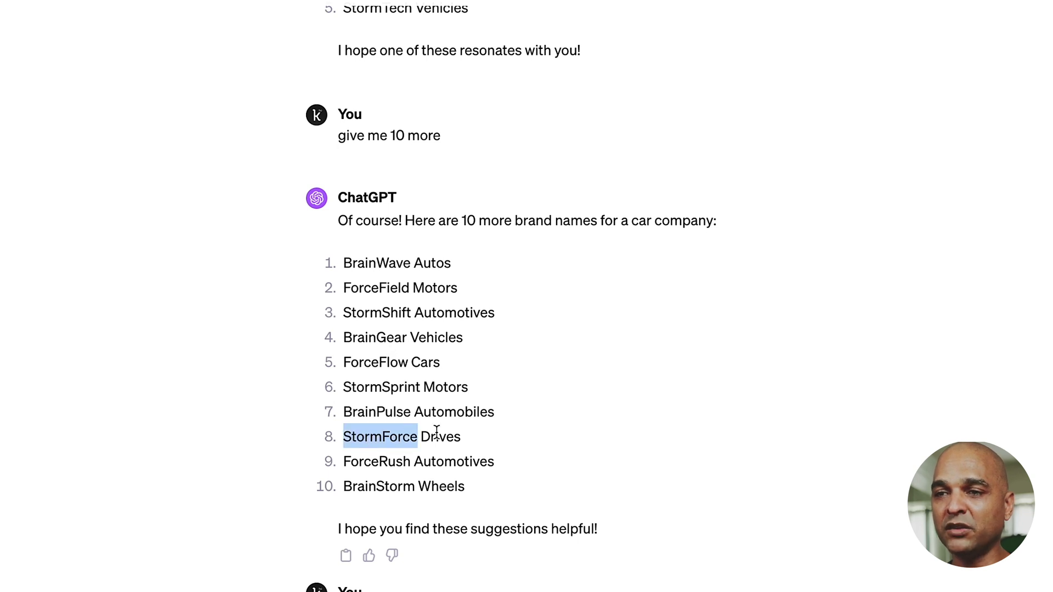
left_click(475, 439)
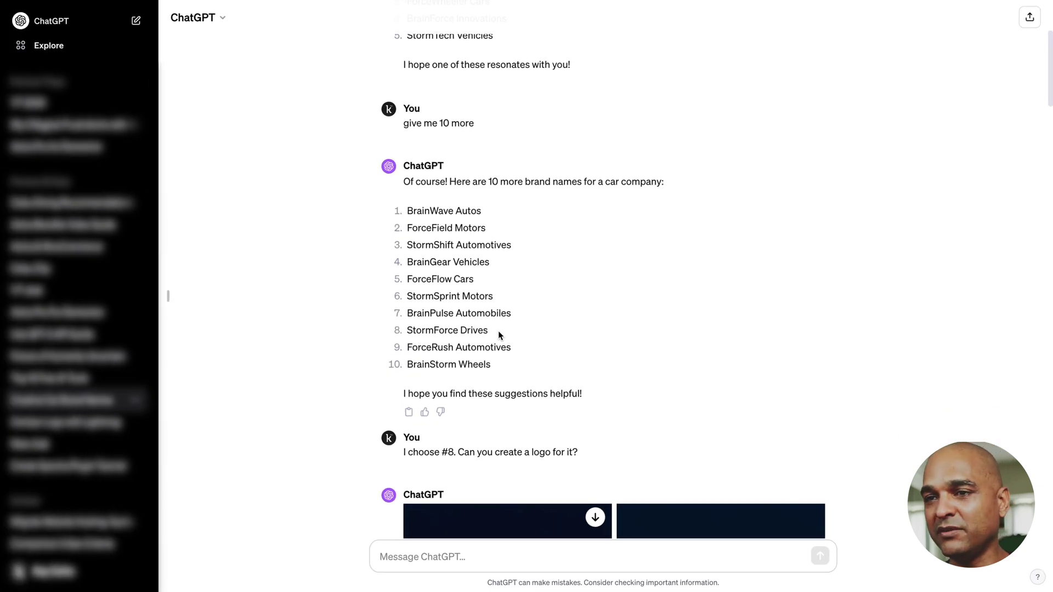
scroll(553, 342, "down", 5)
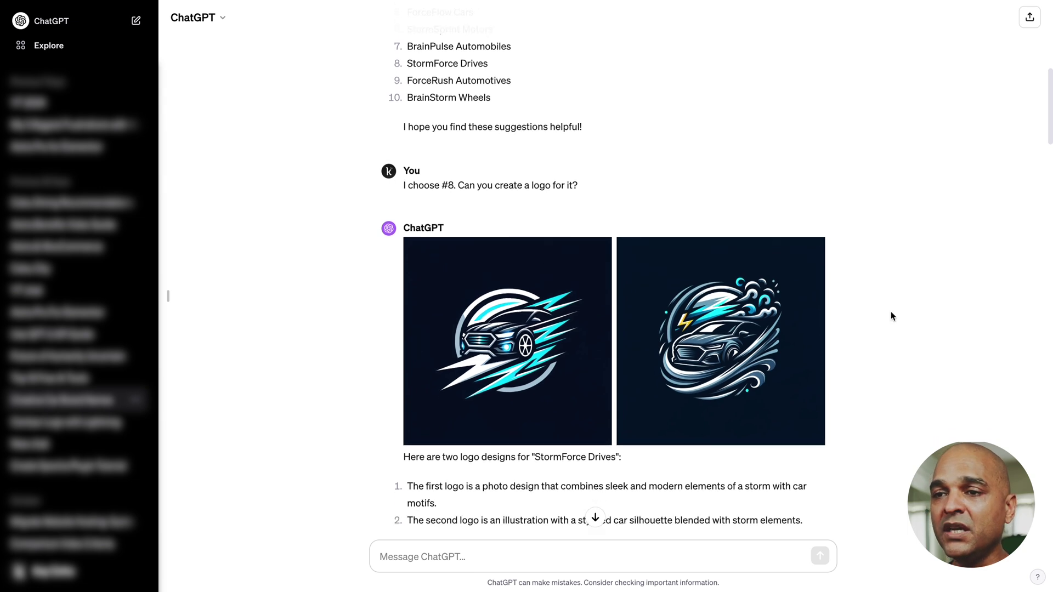
Scroll to the request to redo the StormForce logo in line style and its results.
scroll(889, 310, "down", 2)
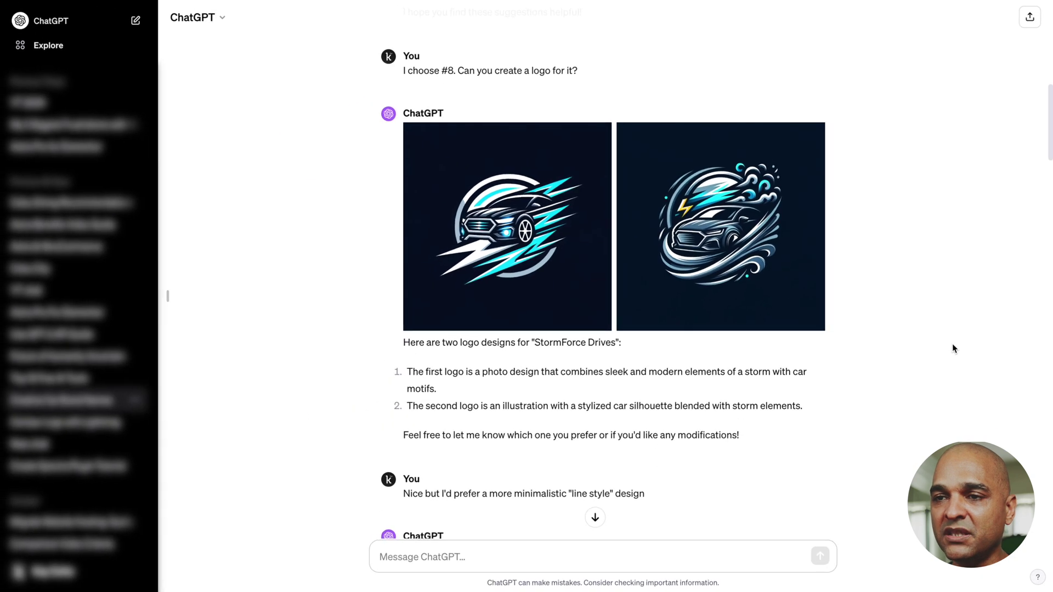
scroll(994, 384, "down", 3)
left_click_drag(279, 431, 311, 428)
left_click_drag(372, 337, 583, 327)
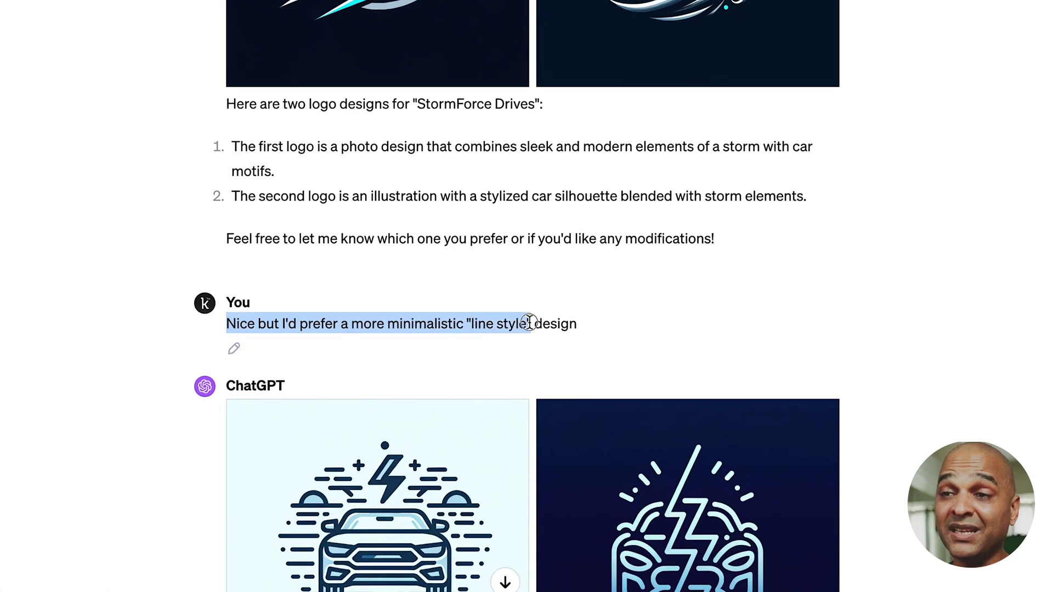
scroll(580, 321, "down", 8)
scroll(503, 278, "up", 2)
scroll(503, 279, "up", 2)
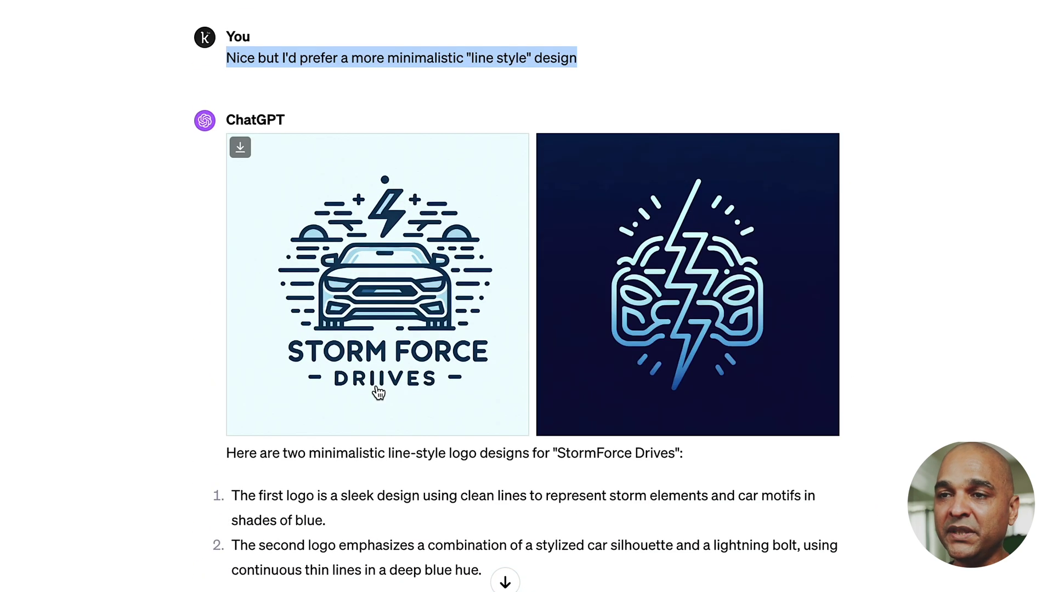
scroll(162, 454, "down", 2)
scroll(162, 452, "down", 3)
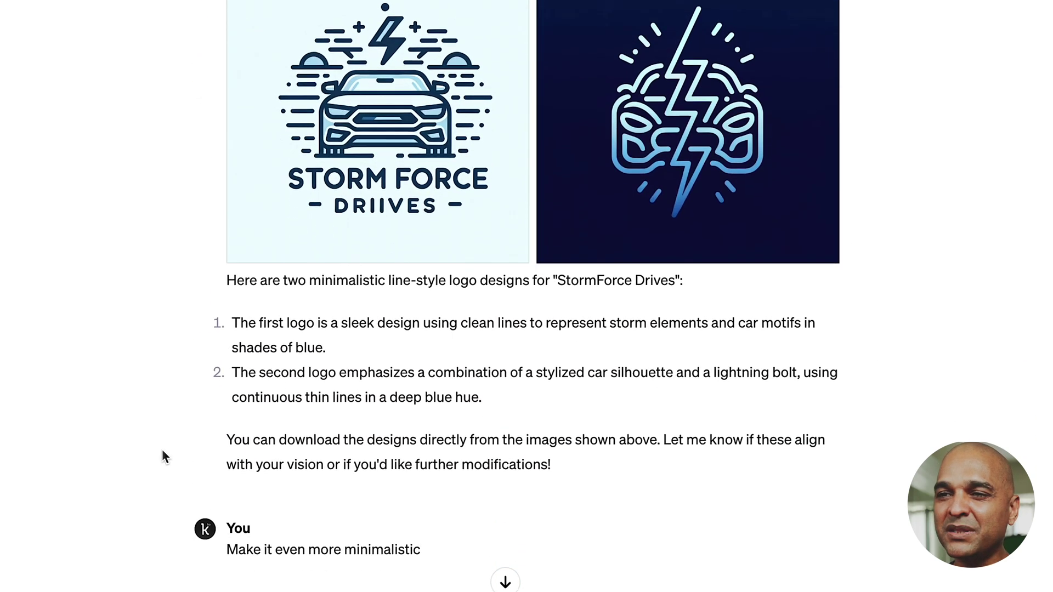
Find the 'even more minimalistic' request and its two lightning-bolt car logos.
left_click_drag(399, 347, 547, 345)
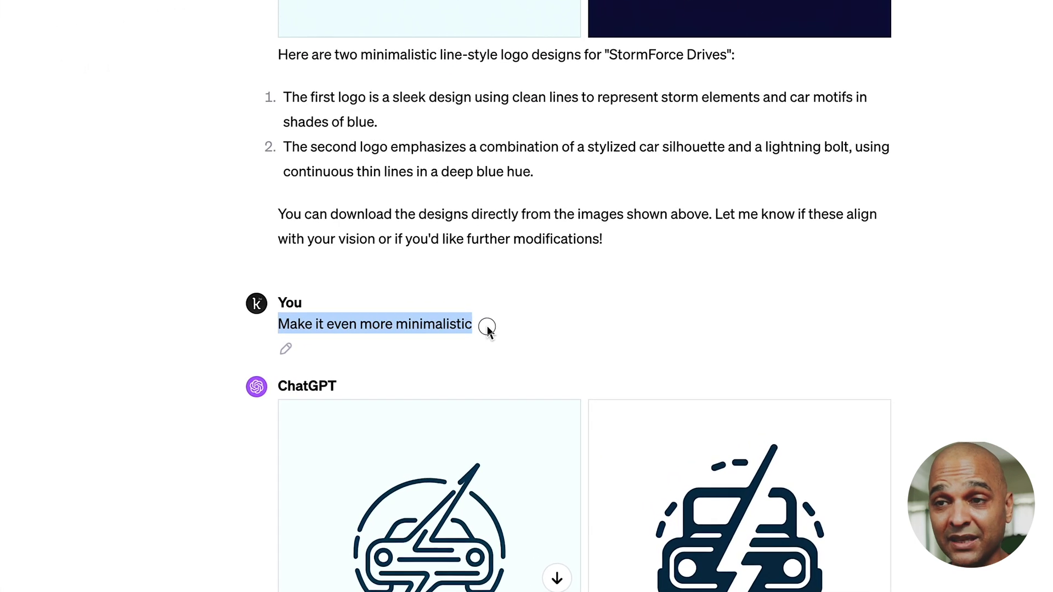
scroll(488, 329, "down", 4)
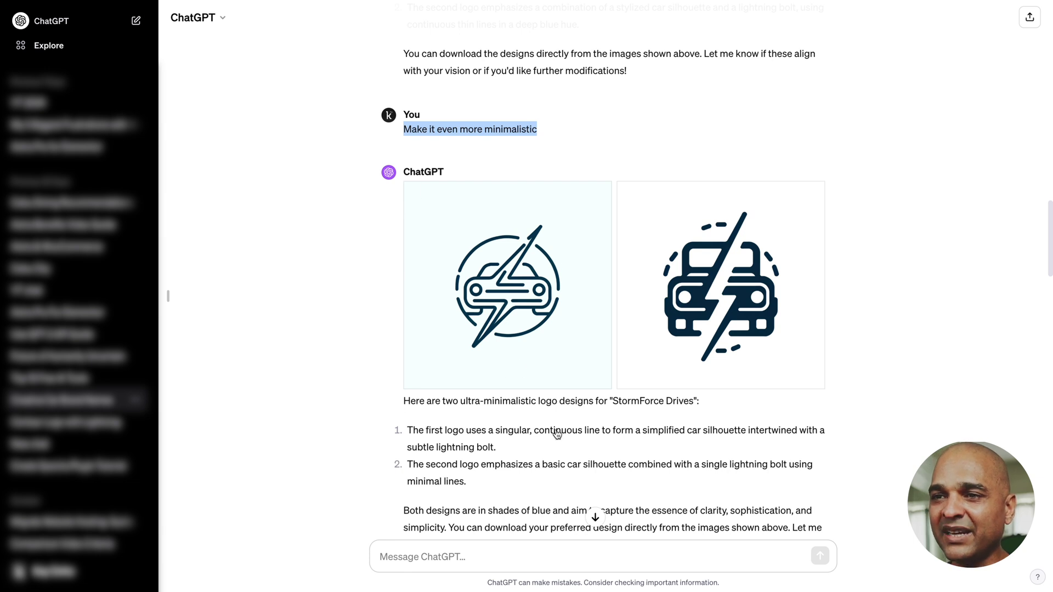
scroll(557, 480, "down", 6)
scroll(553, 472, "up", 3)
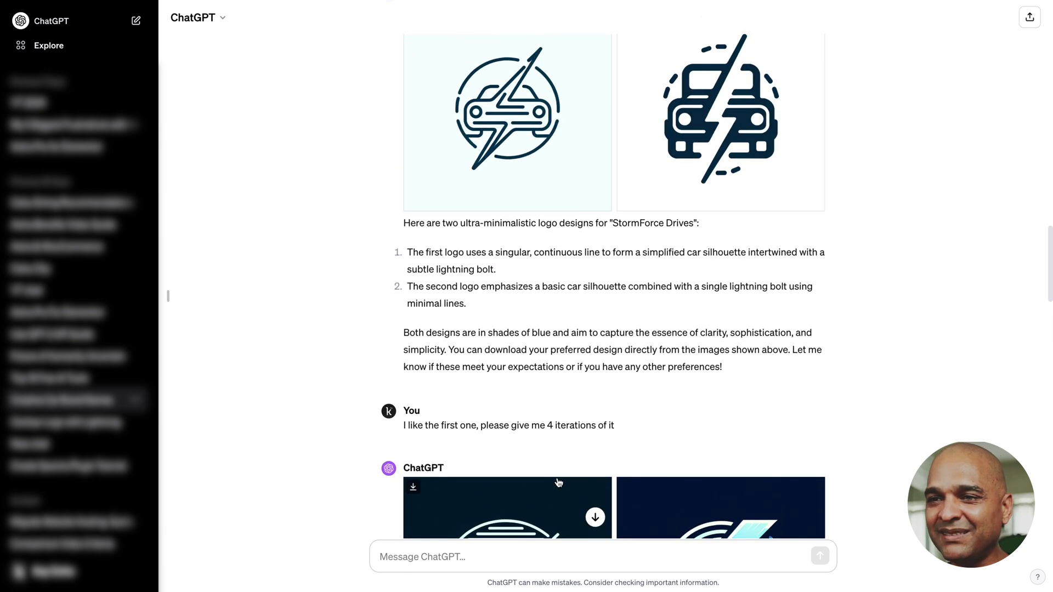
scroll(539, 447, "up", 1)
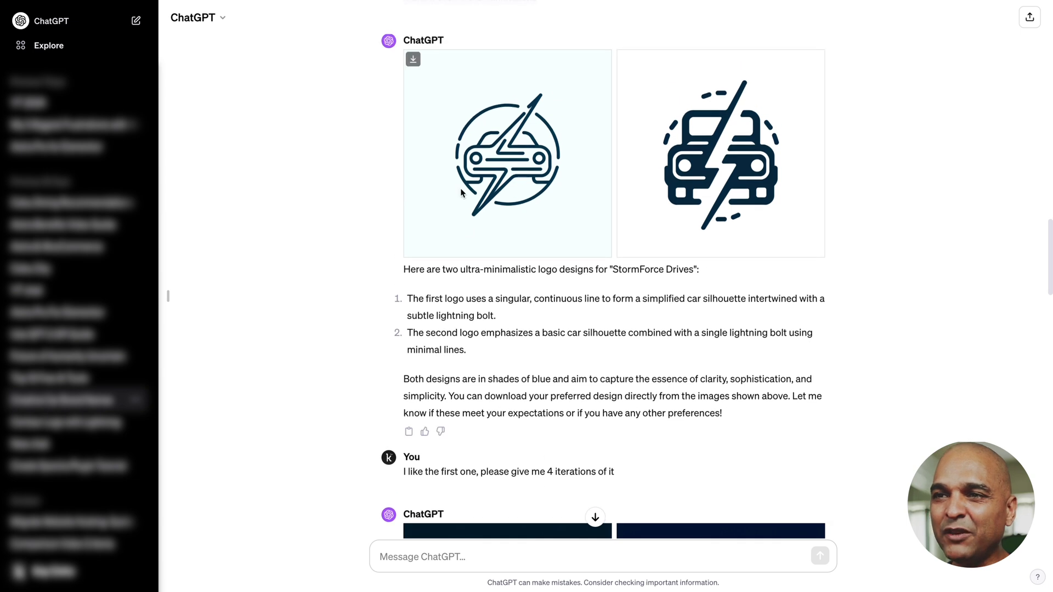
scroll(482, 269, "down", 2)
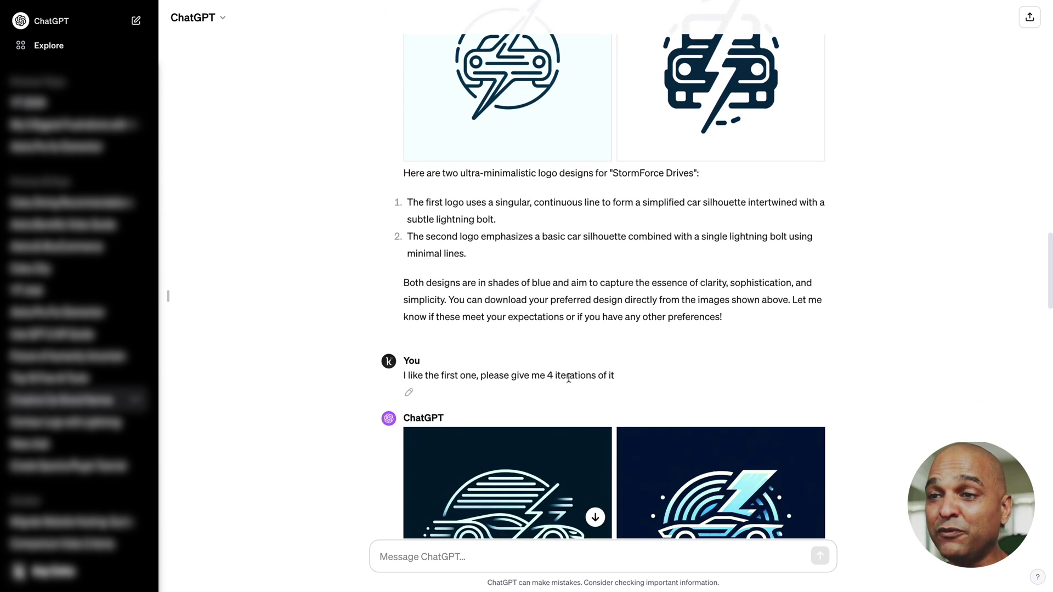
scroll(614, 387, "down", 7)
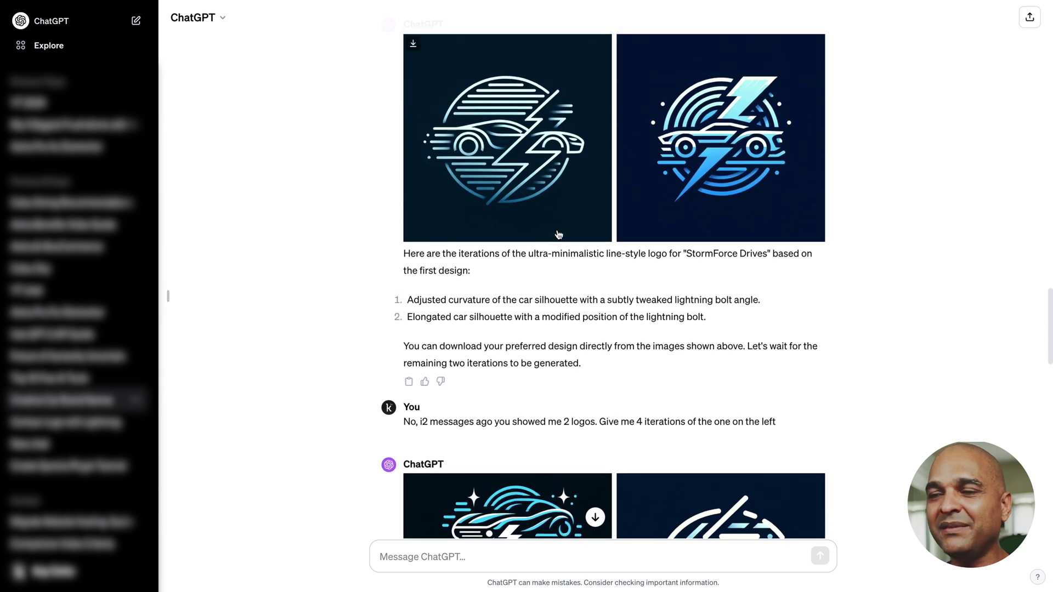
scroll(542, 354, "down", 4)
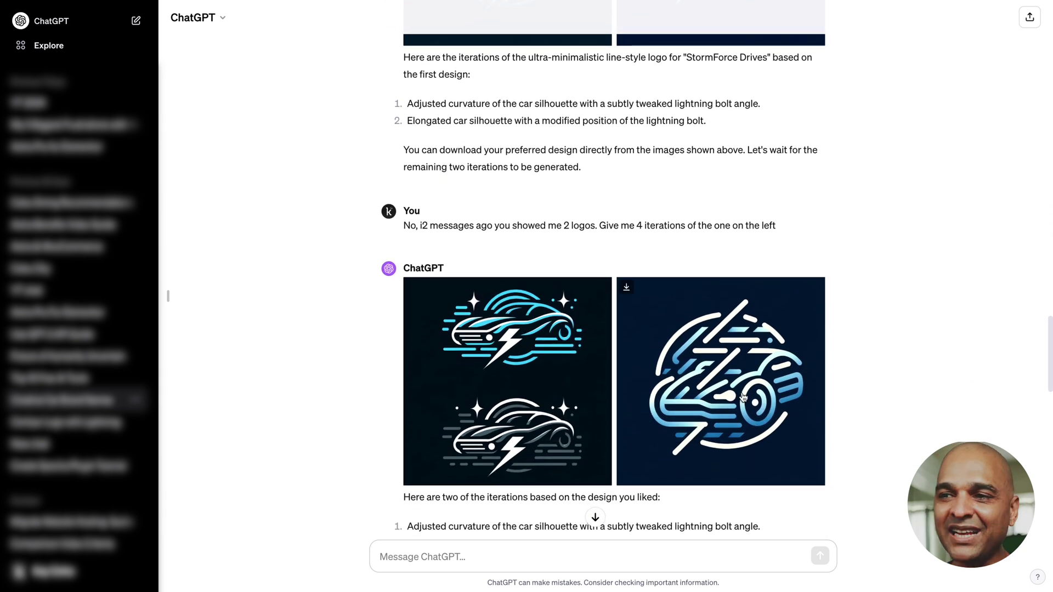
scroll(742, 392, "down", 7)
scroll(742, 393, "up", 20)
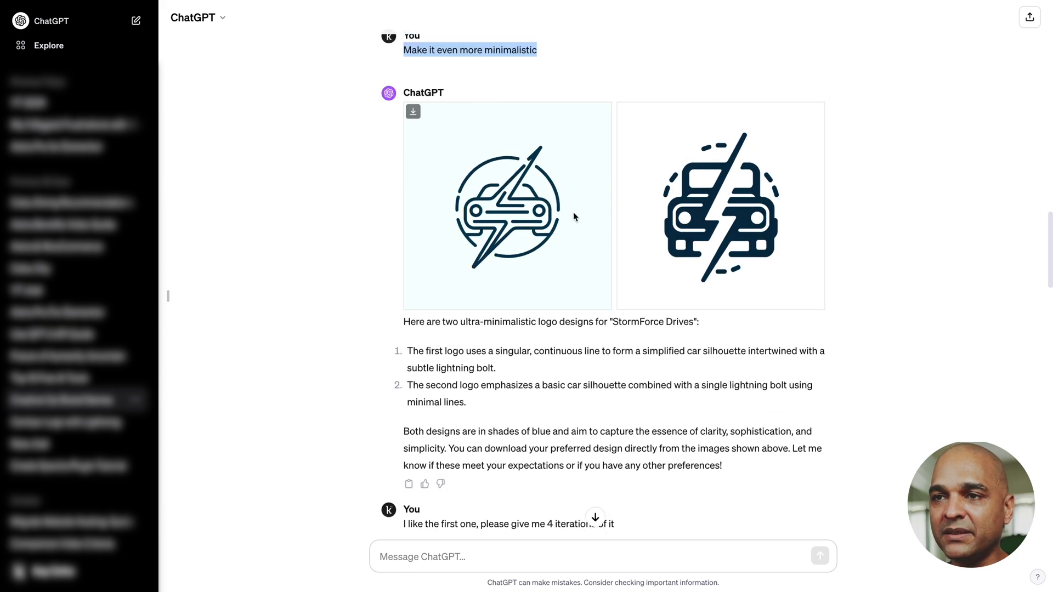
Open the first ultra-minimalistic logo full size and copy its generation prompt from the info panel.
left_click(522, 228)
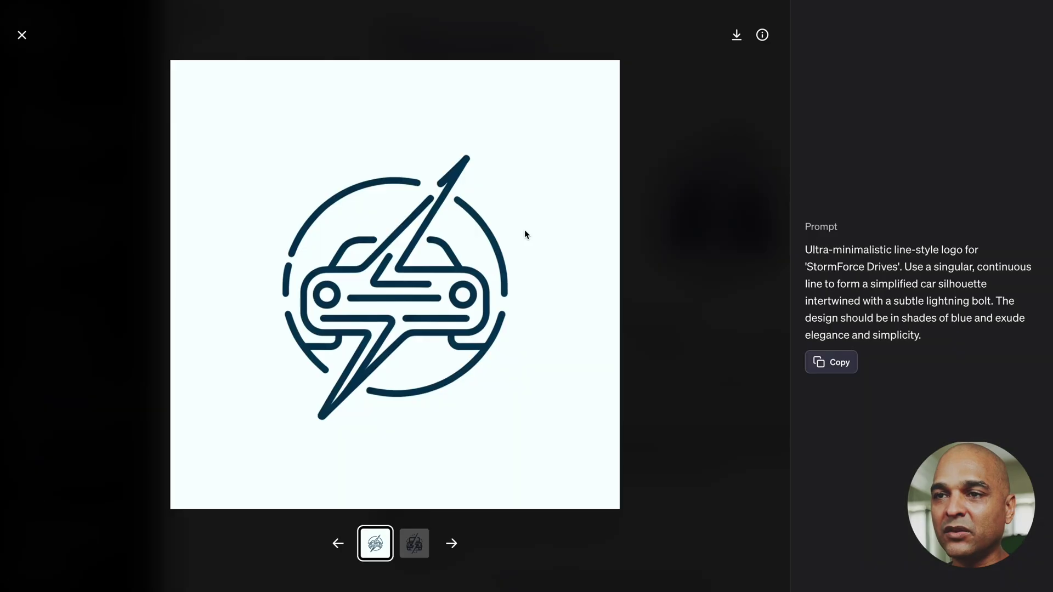
left_click(761, 36)
left_click(1015, 43)
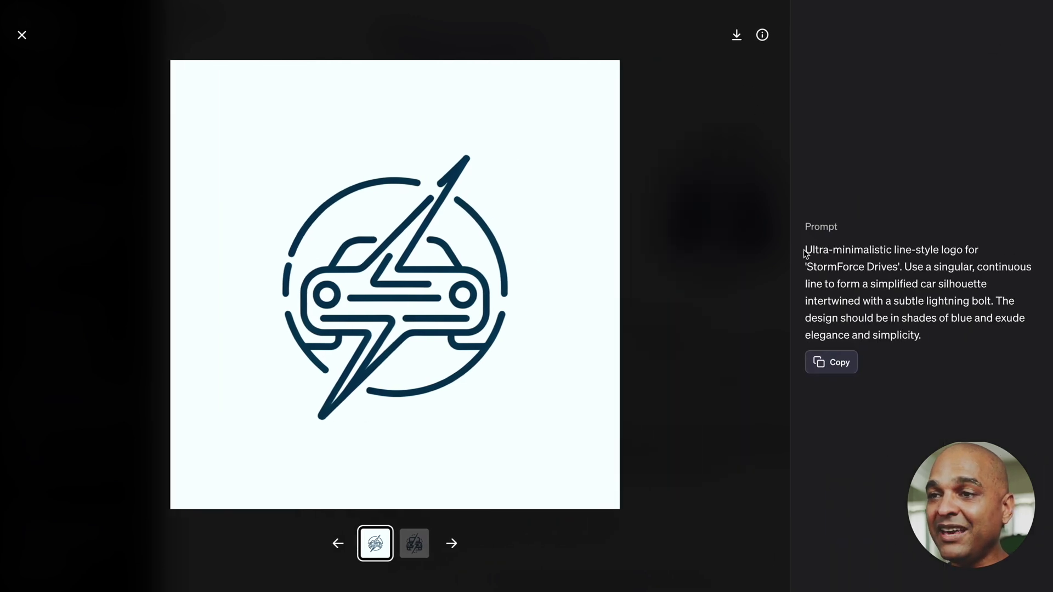
left_click_drag(805, 250, 923, 346)
left_click(881, 377)
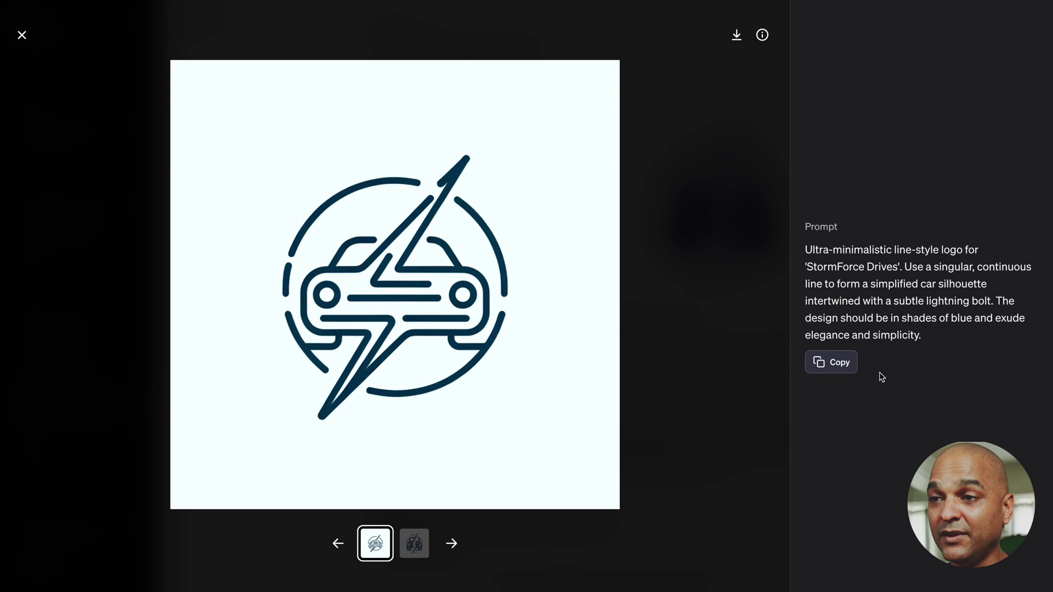
left_click(831, 366)
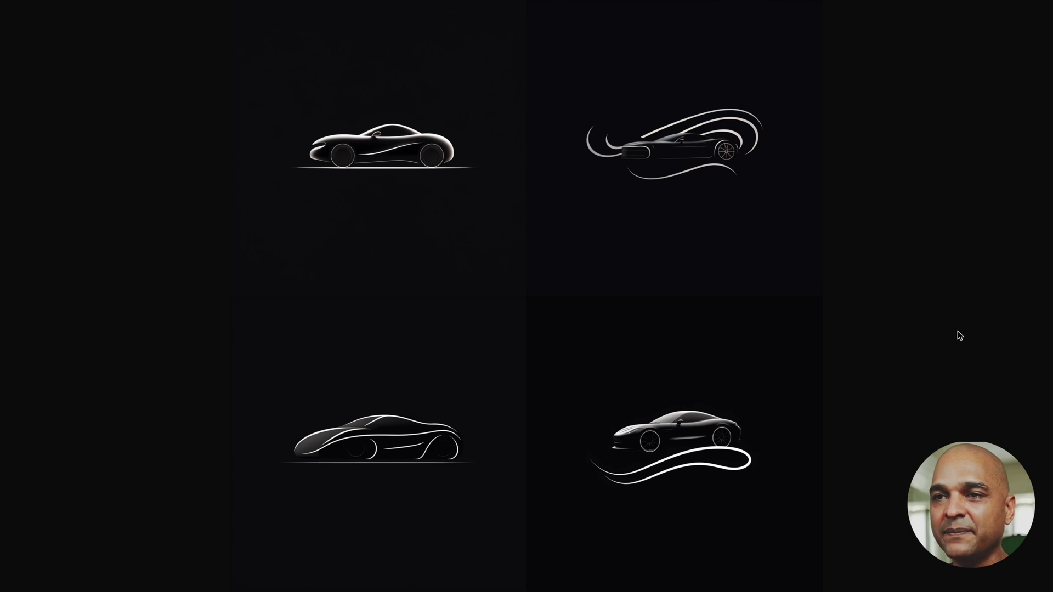
Step through the generated image sets to the four dark line-style car logos.
key("Right")
key("Right")
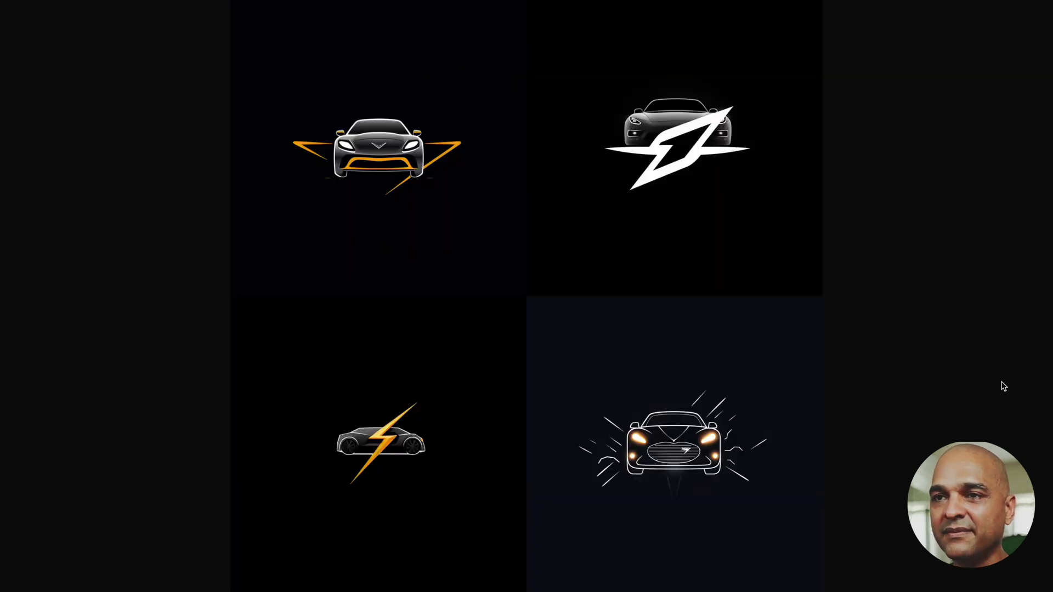
key("Right")
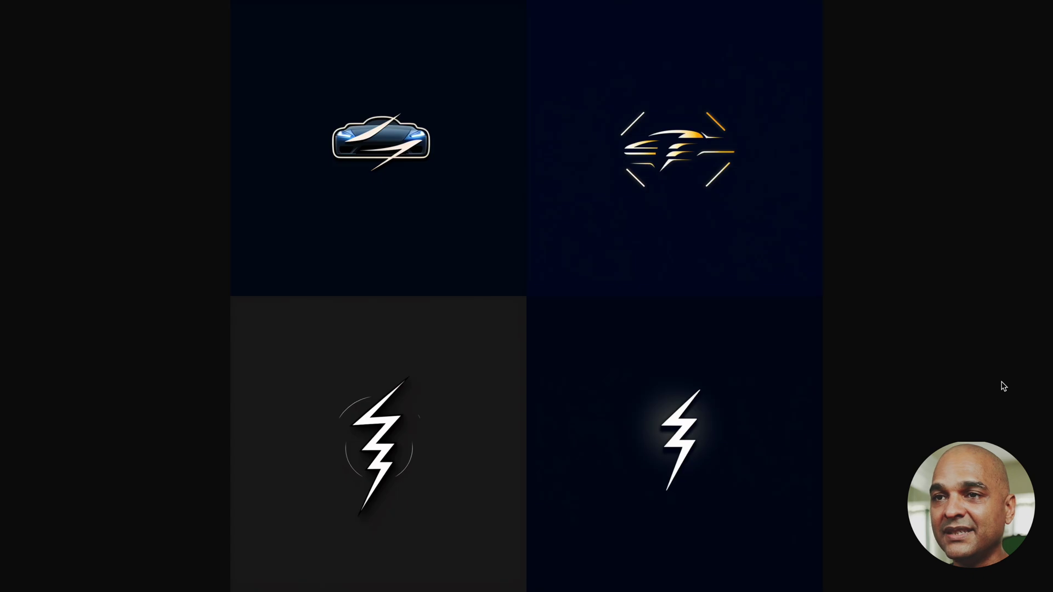
key("Right")
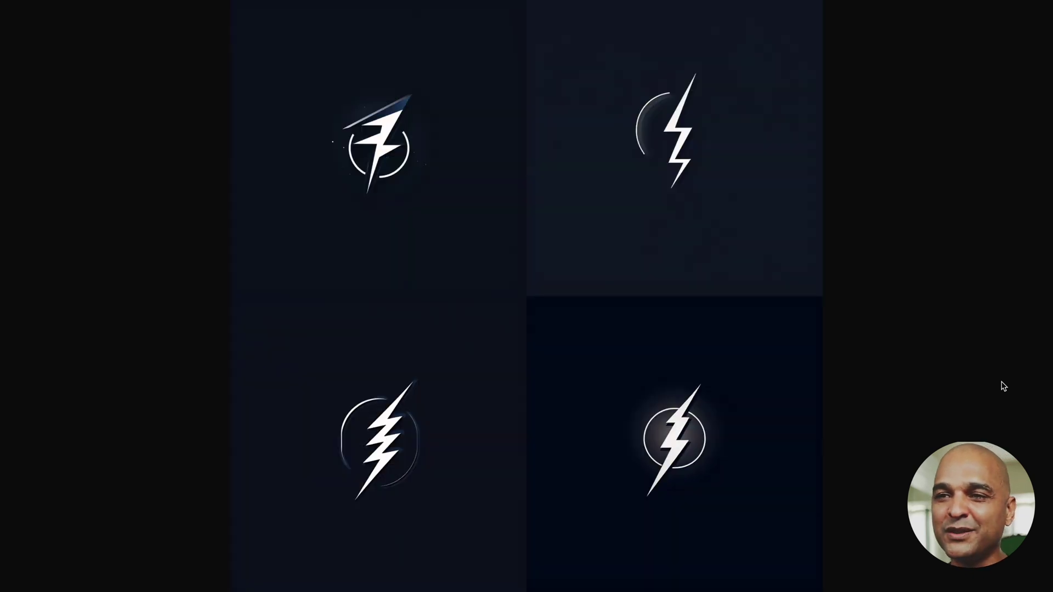
key("Right")
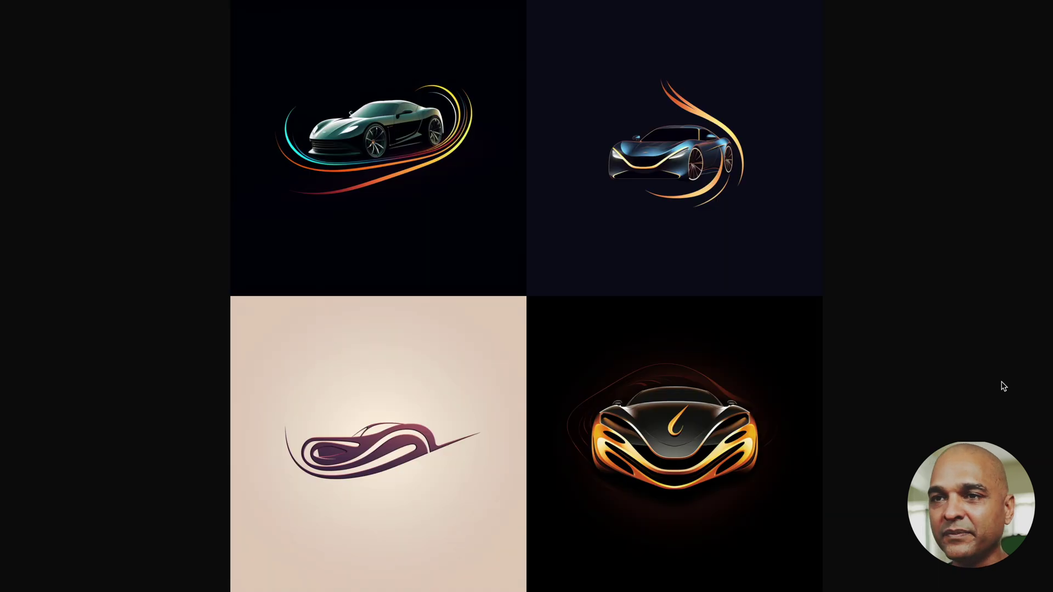
key("Right")
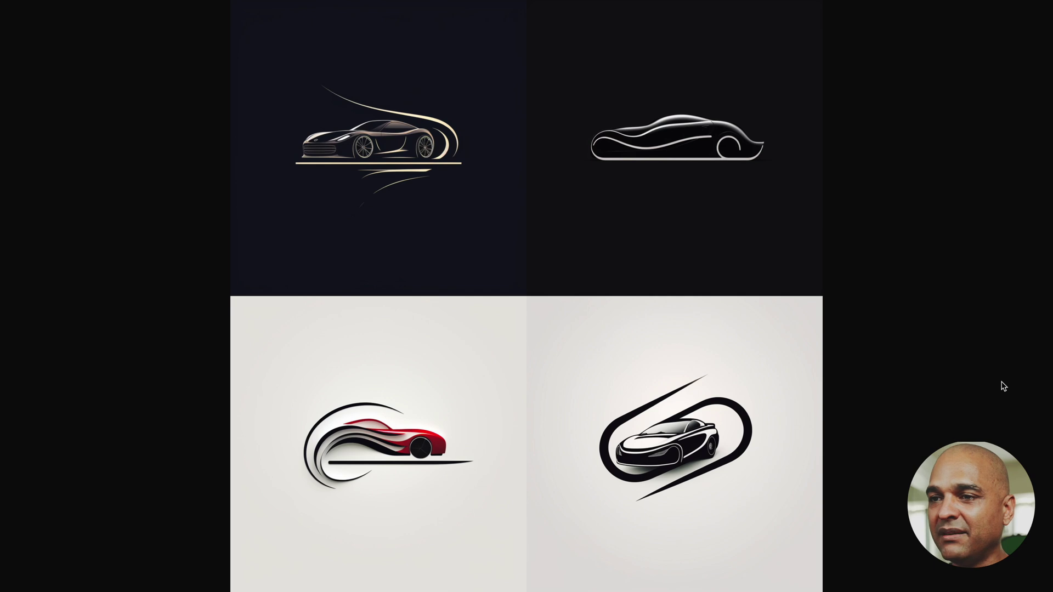
key("Right")
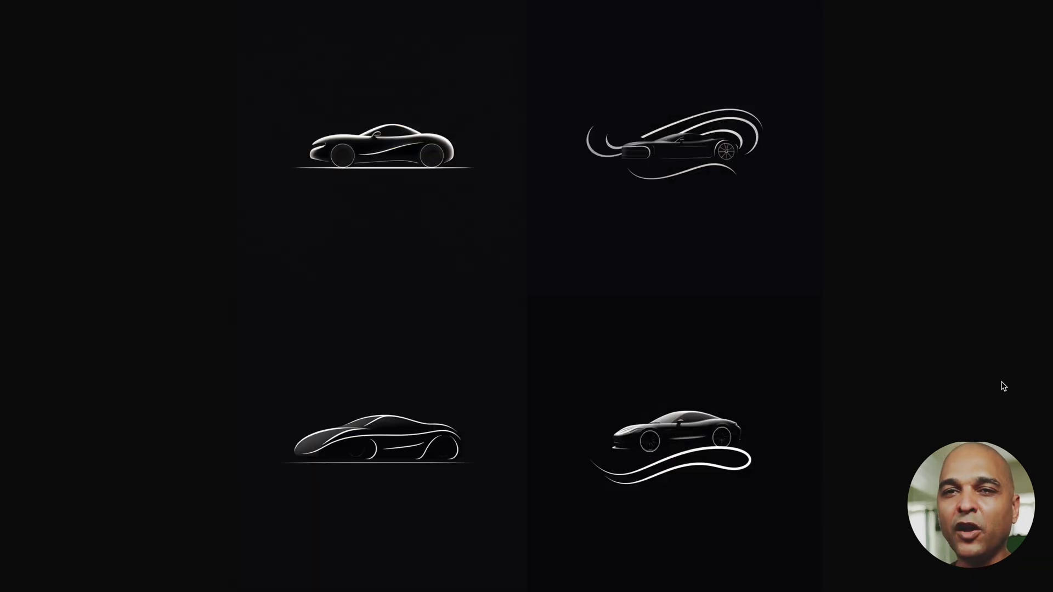
Zoom in on the bottom-row and bottom-left car logos, then back to the full grid.
left_click(401, 469)
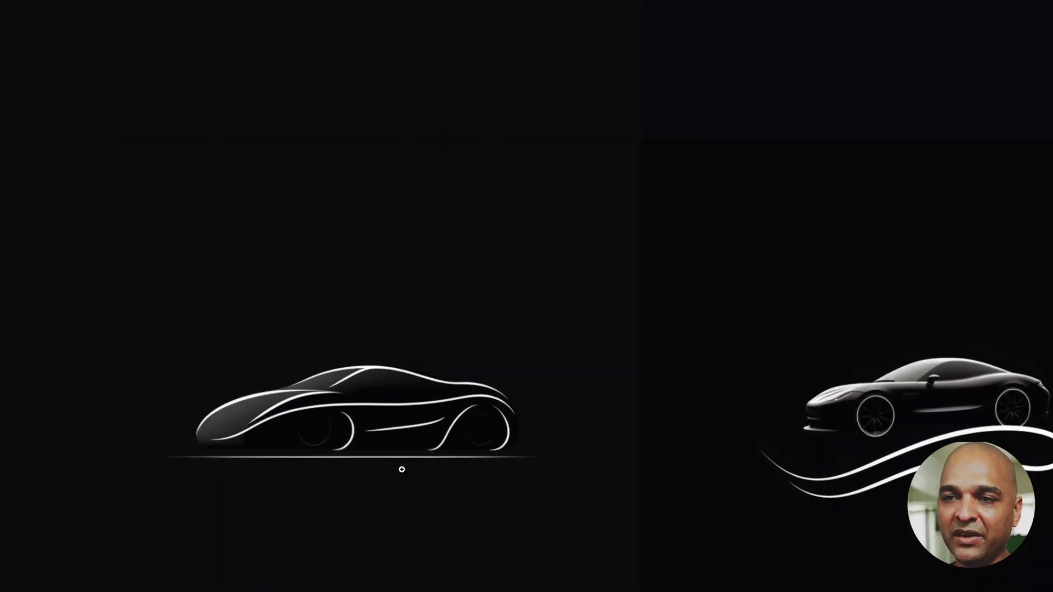
left_click(402, 469)
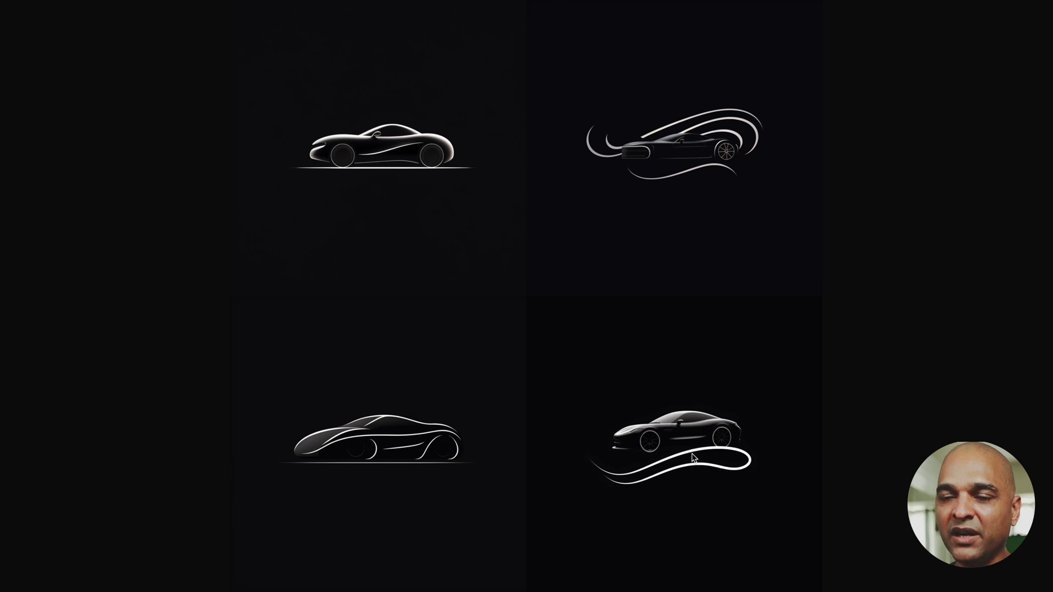
left_click(358, 488)
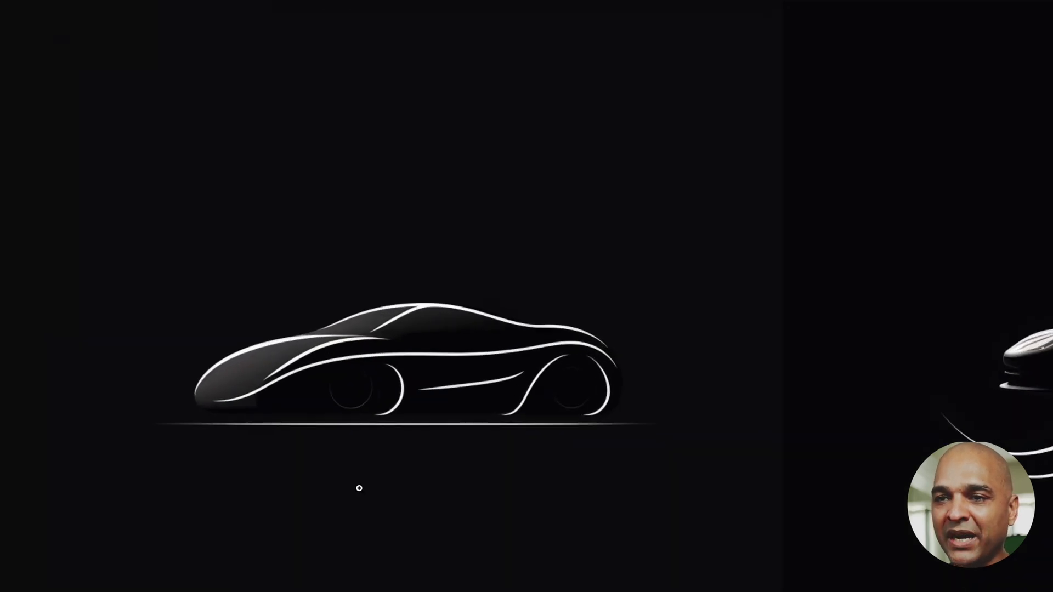
left_click(359, 488)
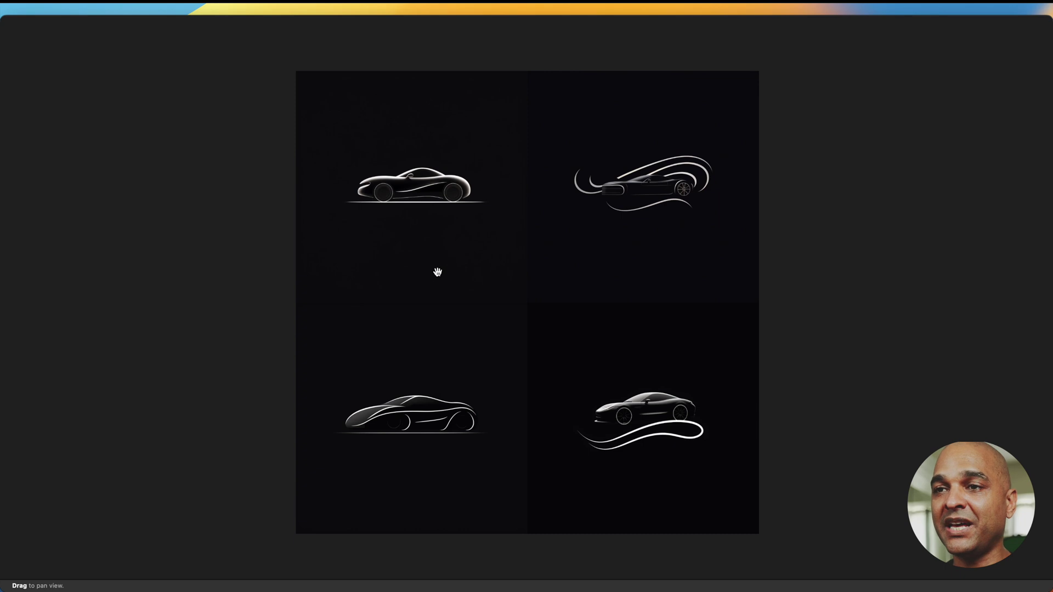
Zoom around the car-logo image and bring back the hidden panels and toolbars.
scroll(437, 272, "up", 3)
scroll(437, 272, "down", 3)
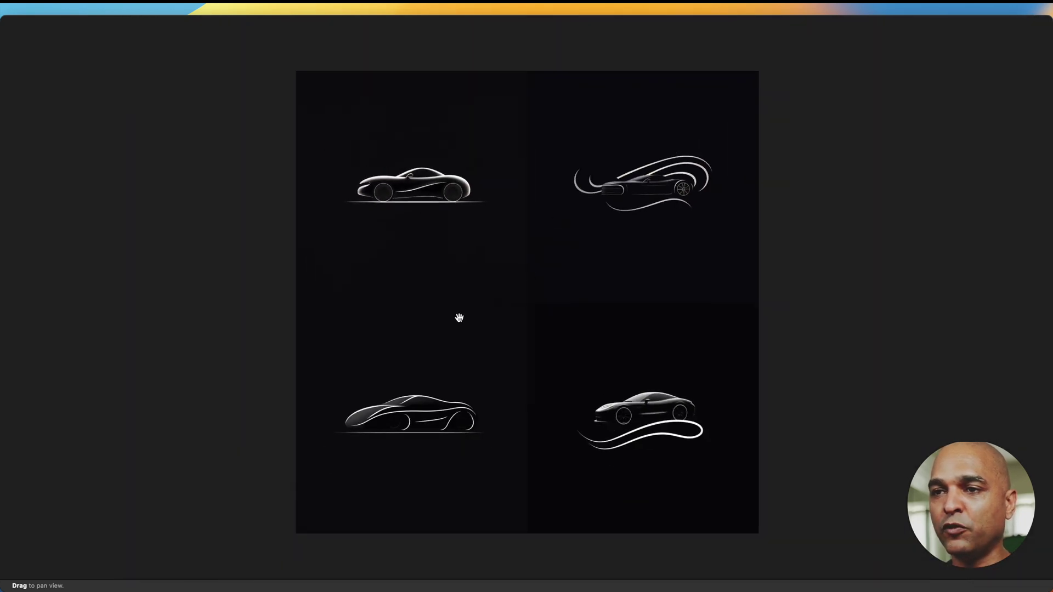
scroll(455, 325, "down", 2)
scroll(378, 311, "up", 5)
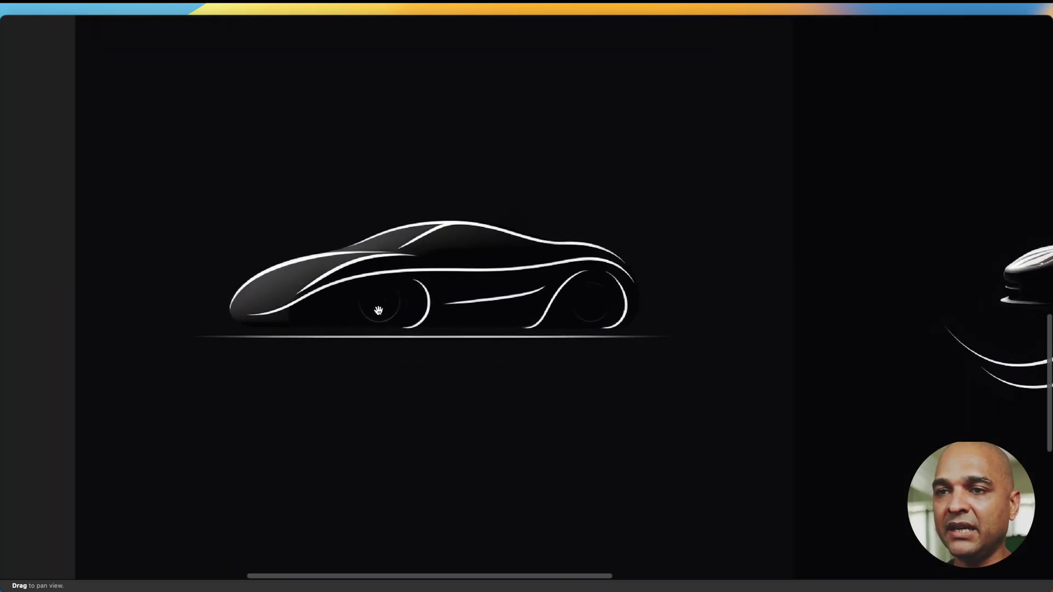
scroll(378, 310, "down", 5)
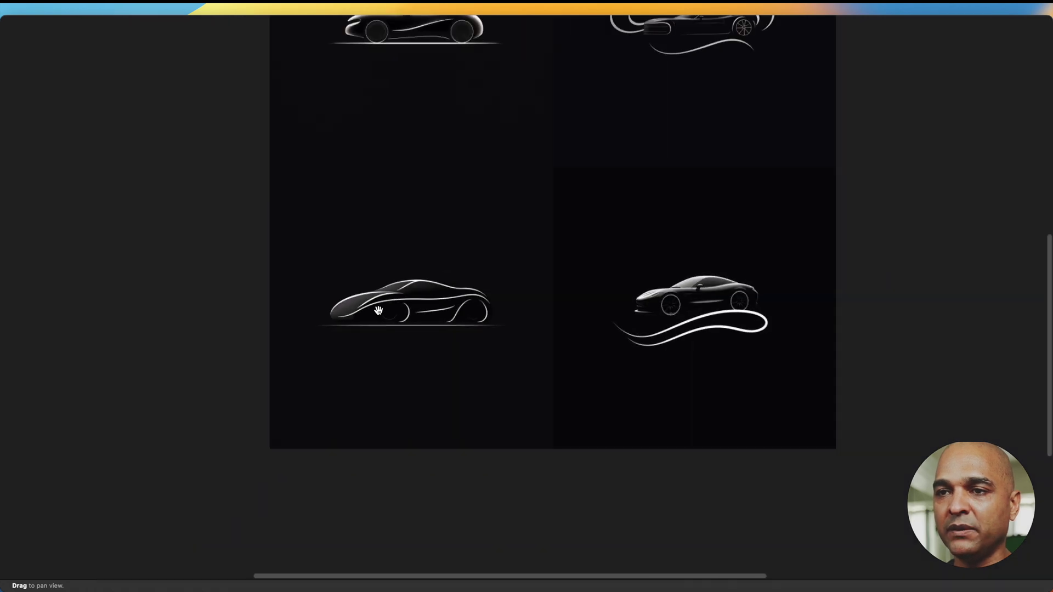
scroll(379, 311, "down", 4)
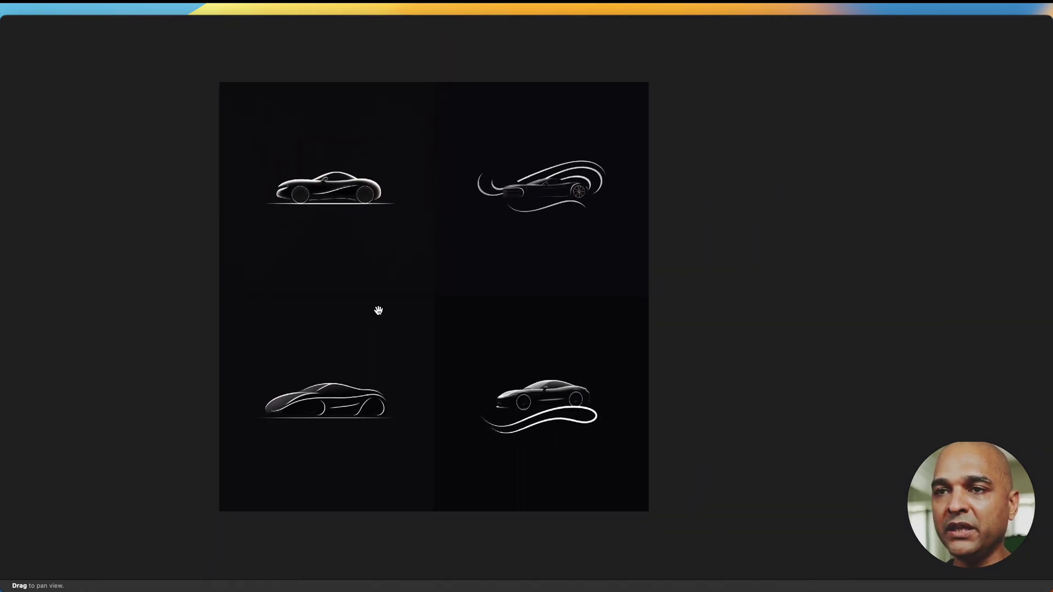
scroll(379, 310, "down", 1)
key("Tab")
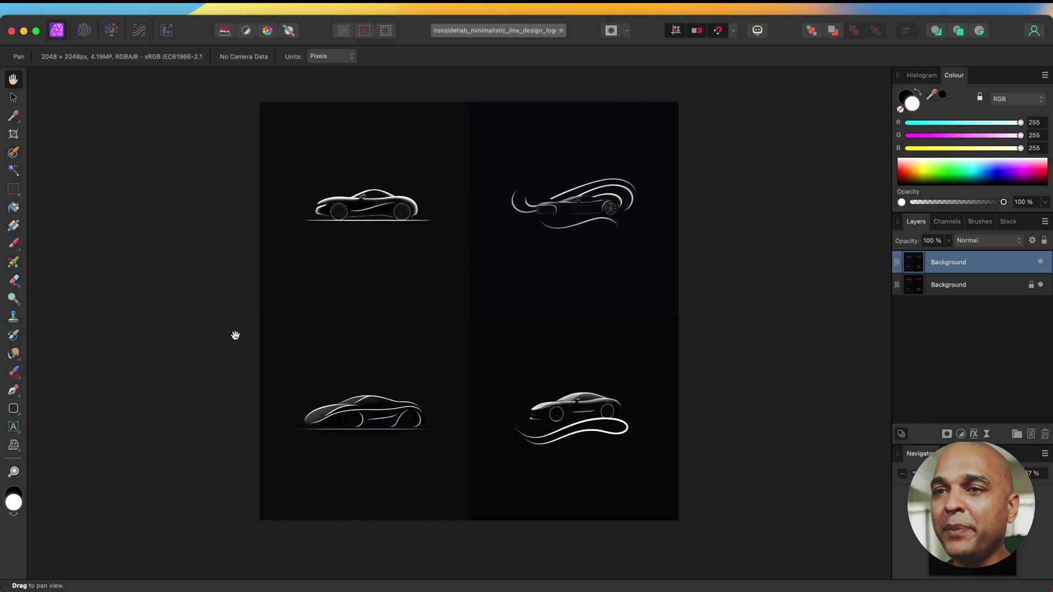
Zoom to 730% on the rear wheel to inspect its pixelated edges.
scroll(376, 426, "up", 2)
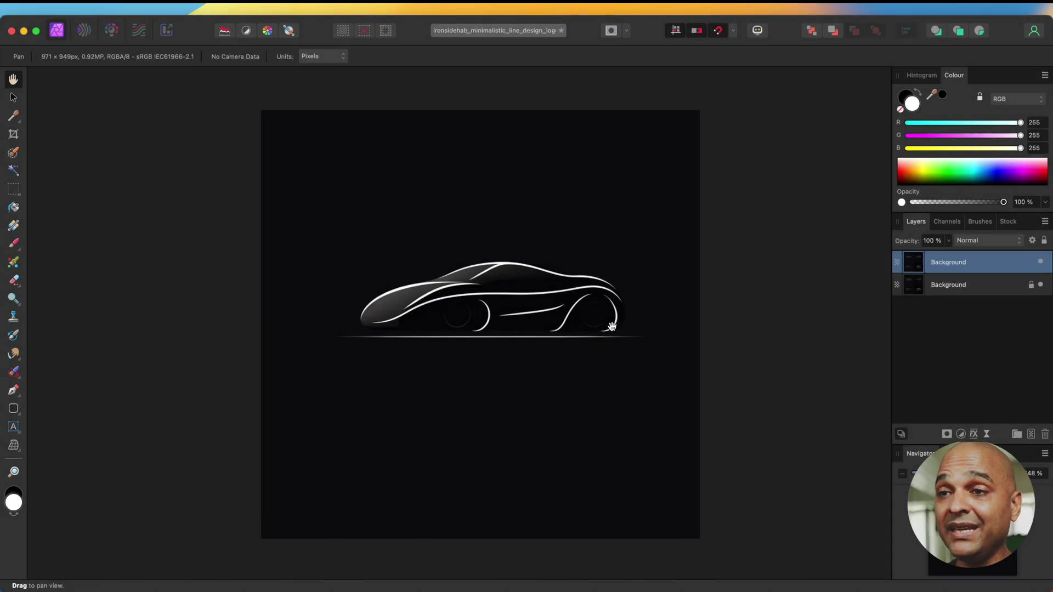
scroll(612, 327, "up", 10)
scroll(612, 327, "up", 5)
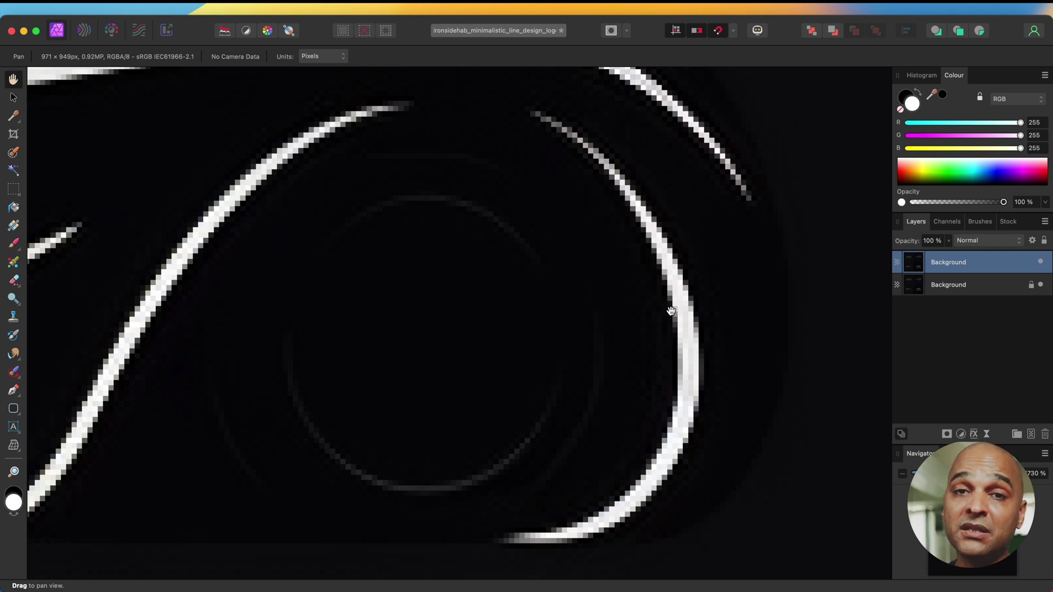
scroll(671, 311, "down", 5)
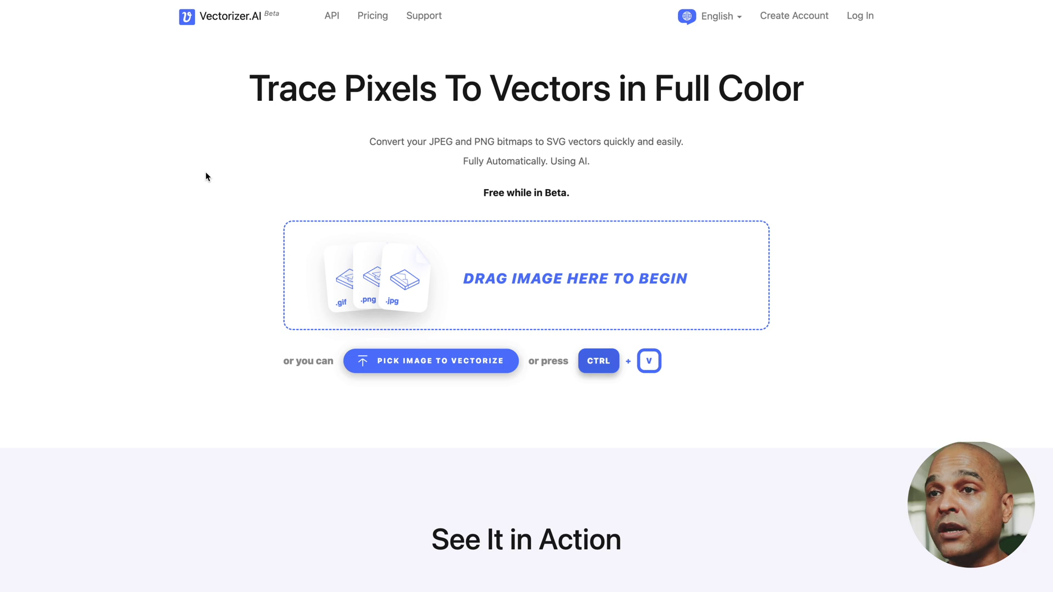
key("ctrl+Tab")
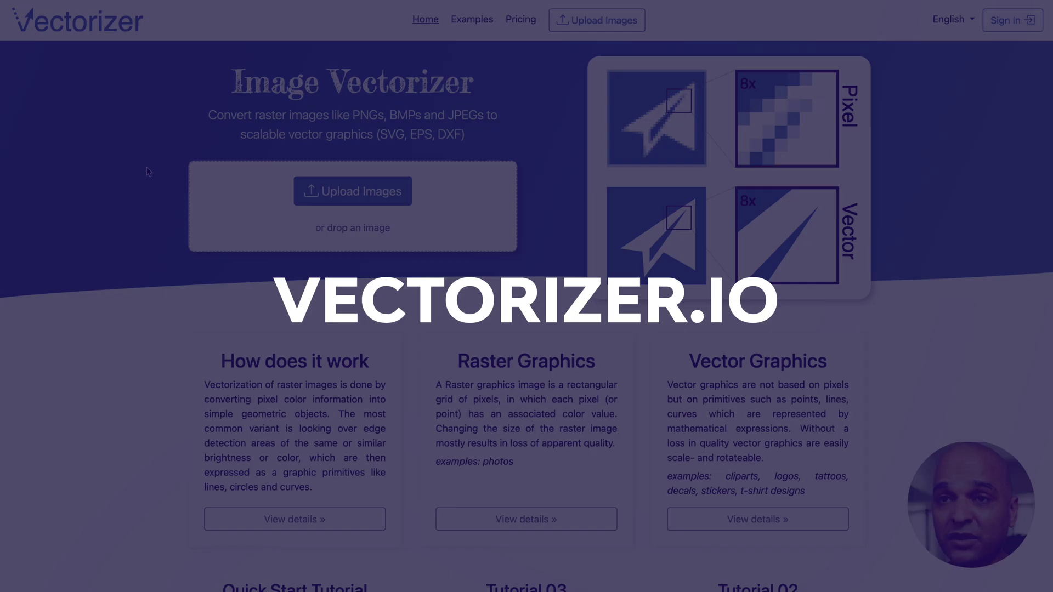
key("ctrl+Tab")
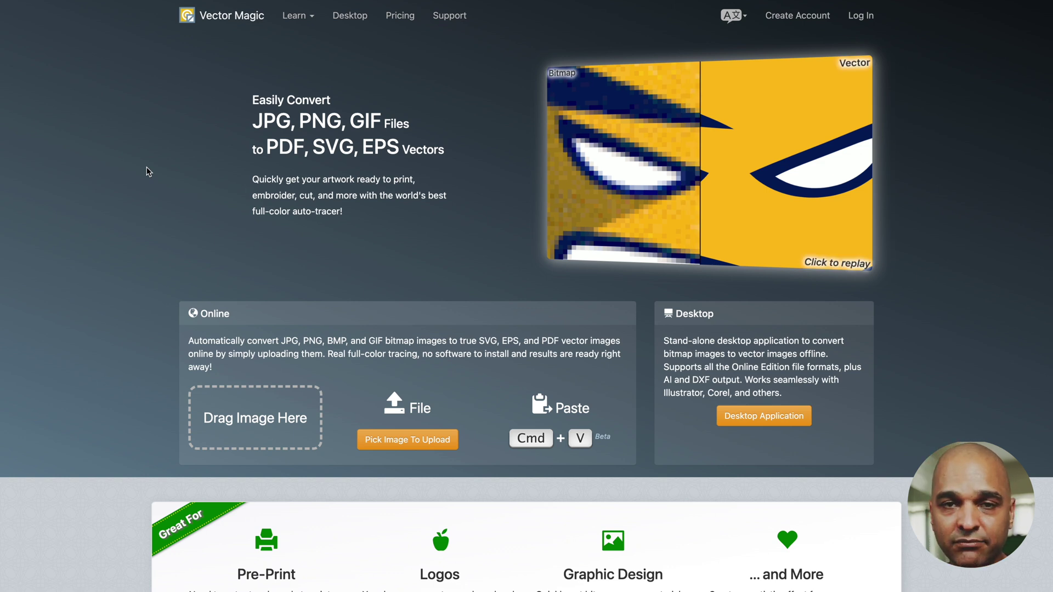
key("ctrl+Tab")
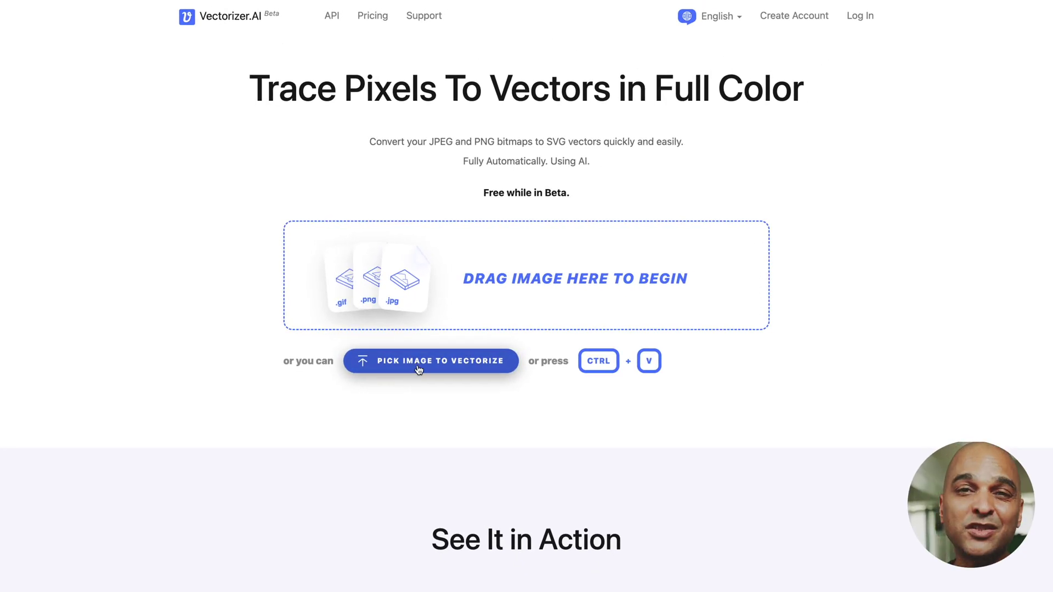
Upload 01 - pixel.jpg from the logo folder to Vectorizer.AI for tracing.
left_click(418, 370)
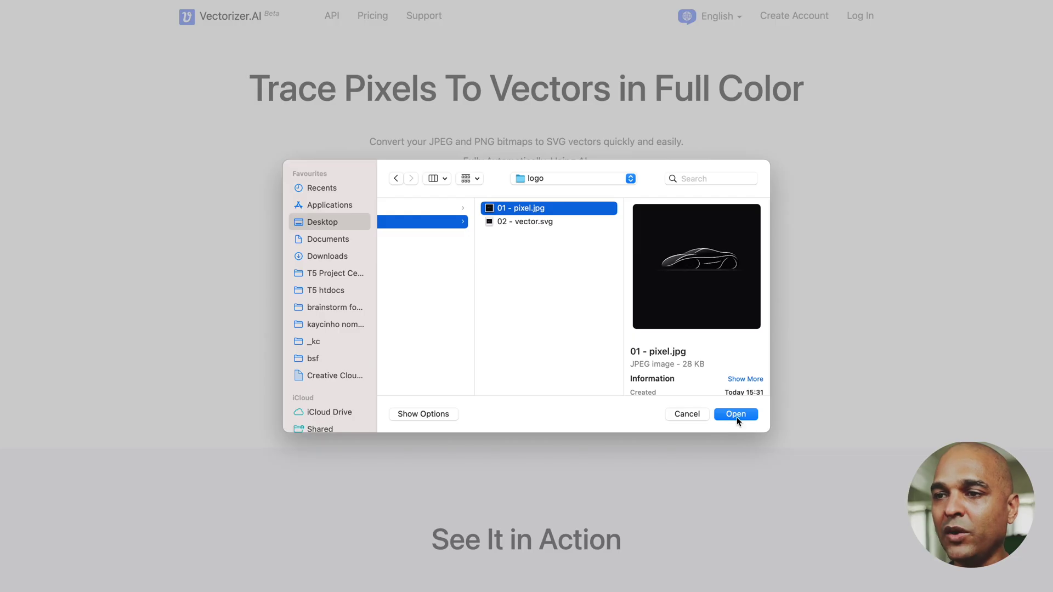
left_click(736, 415)
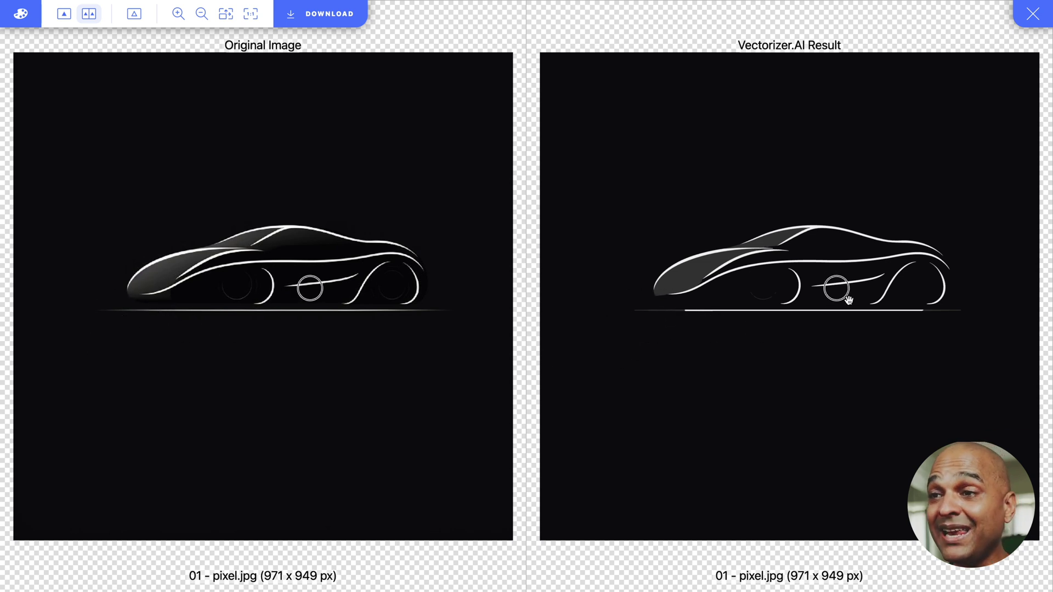
Compare the traced vector against the original car image, then bring up the SVG download options.
scroll(952, 301, "up", 5)
scroll(941, 292, "down", 2)
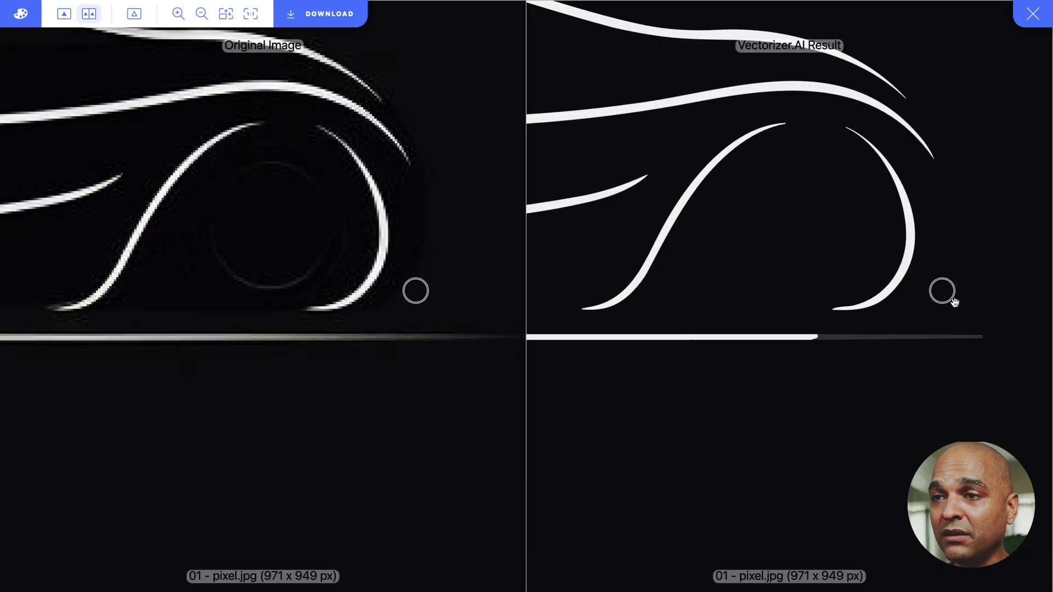
scroll(898, 257, "up", 5)
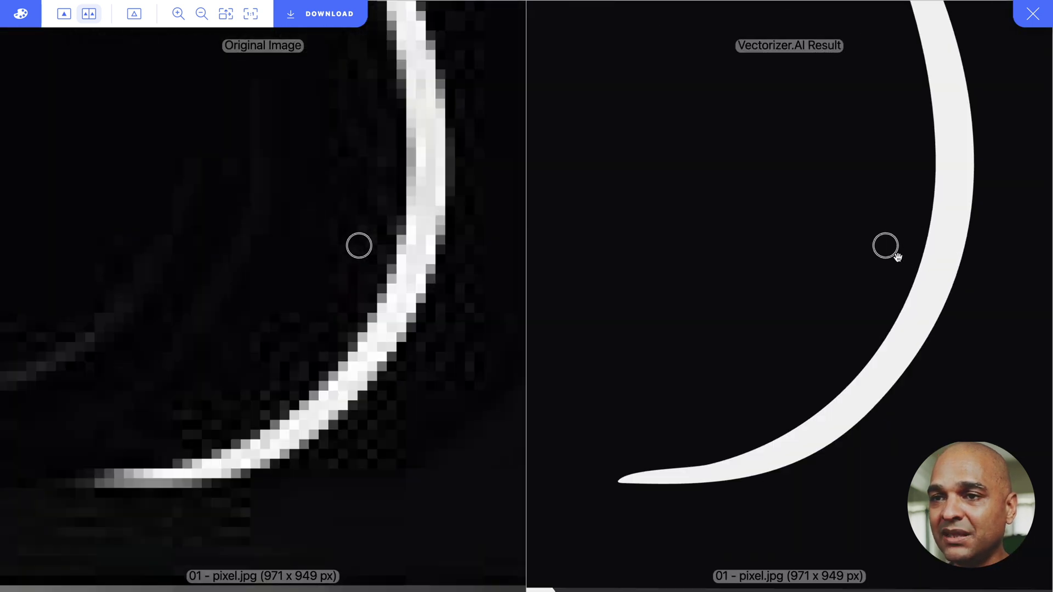
scroll(898, 257, "down", 2)
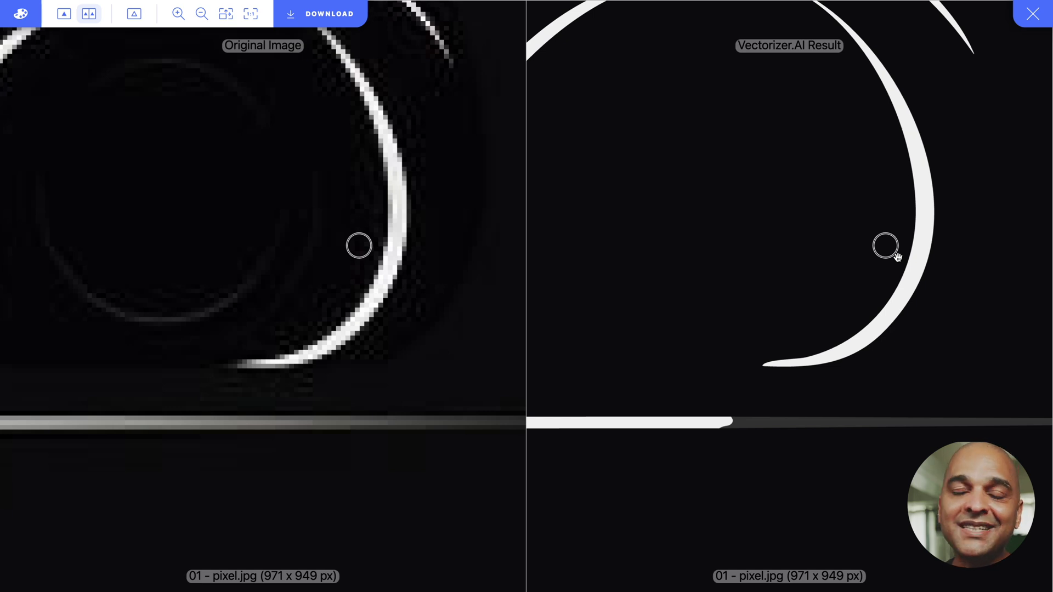
scroll(897, 257, "up", 2)
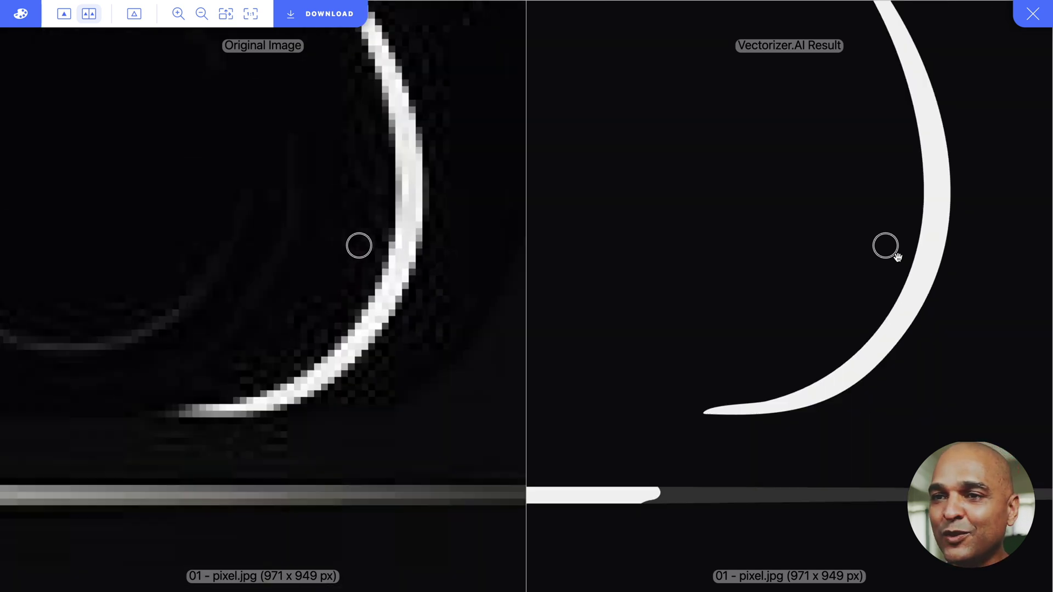
scroll(898, 257, "up", 3)
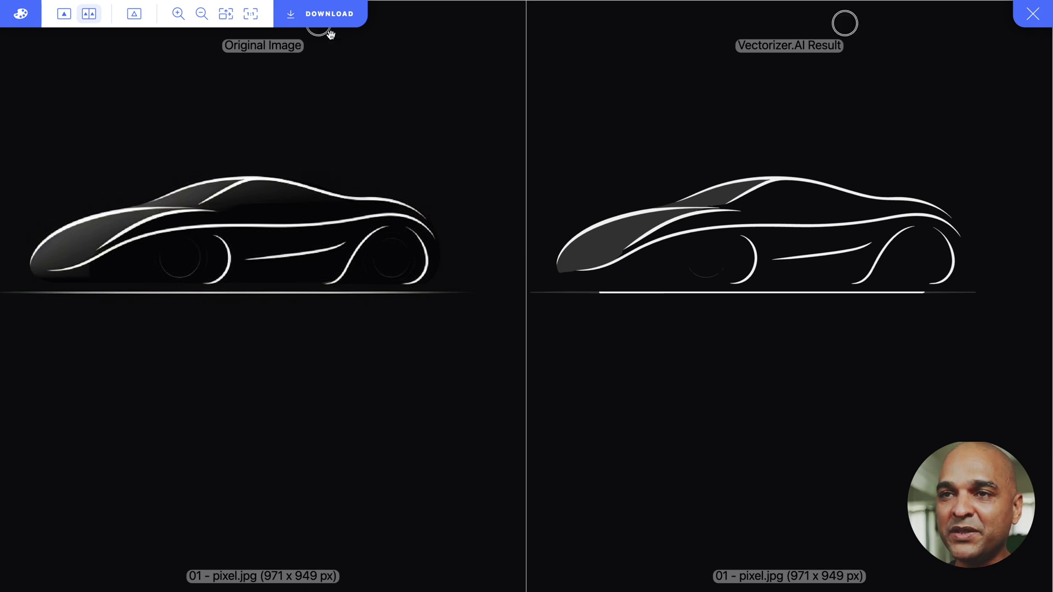
left_click(331, 20)
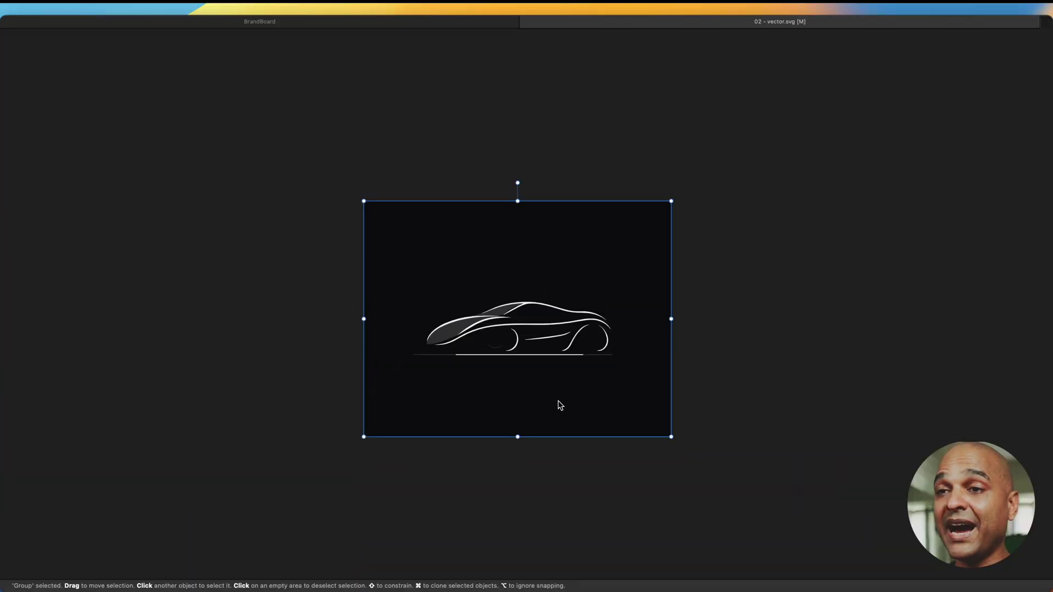
Ungroup the imported car SVG into curves with Cmd+Shift+G and select the main body-line curve.
key("Tab")
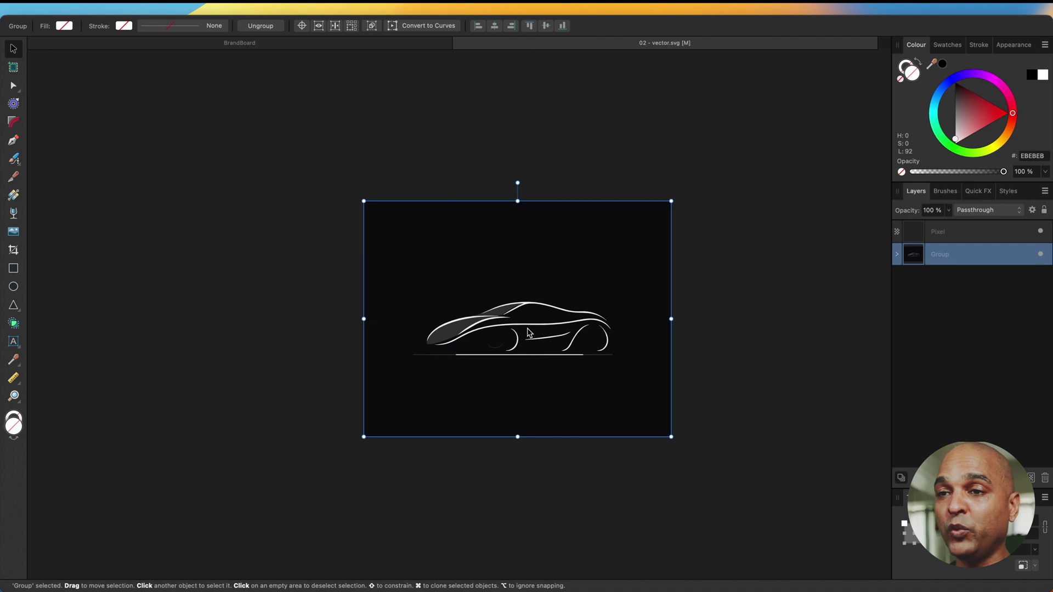
scroll(530, 333, "up", 5)
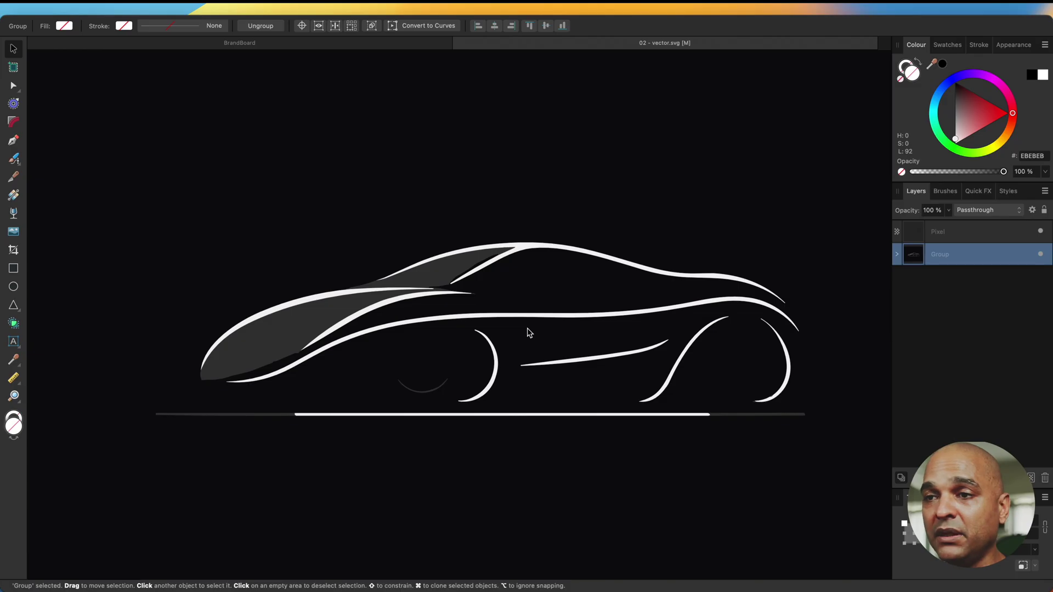
scroll(530, 333, "down", 2)
scroll(550, 306, "right", 2)
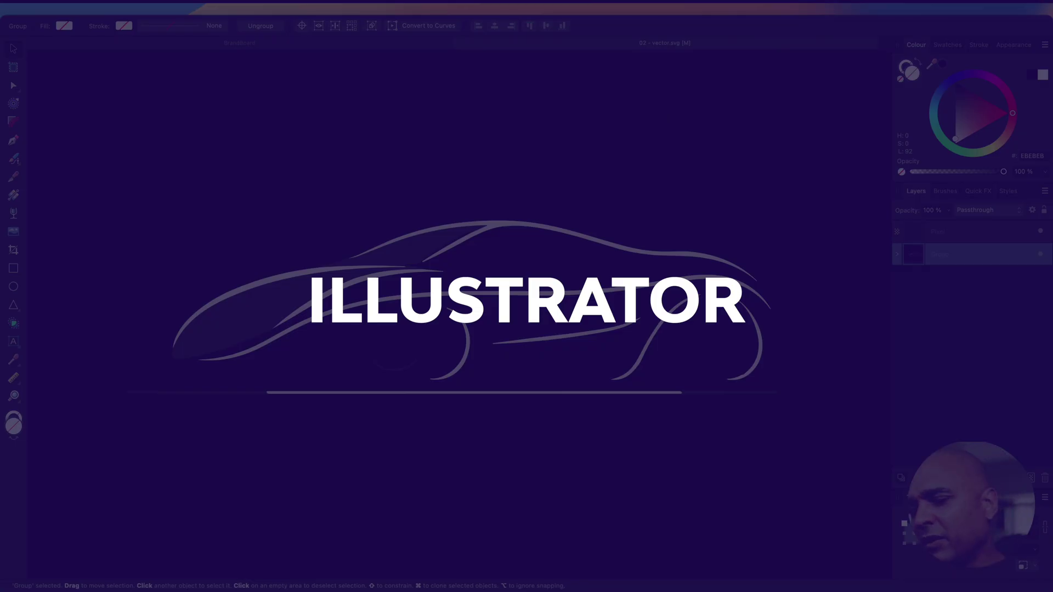
scroll(548, 305, "up", 5)
scroll(548, 305, "down", 5)
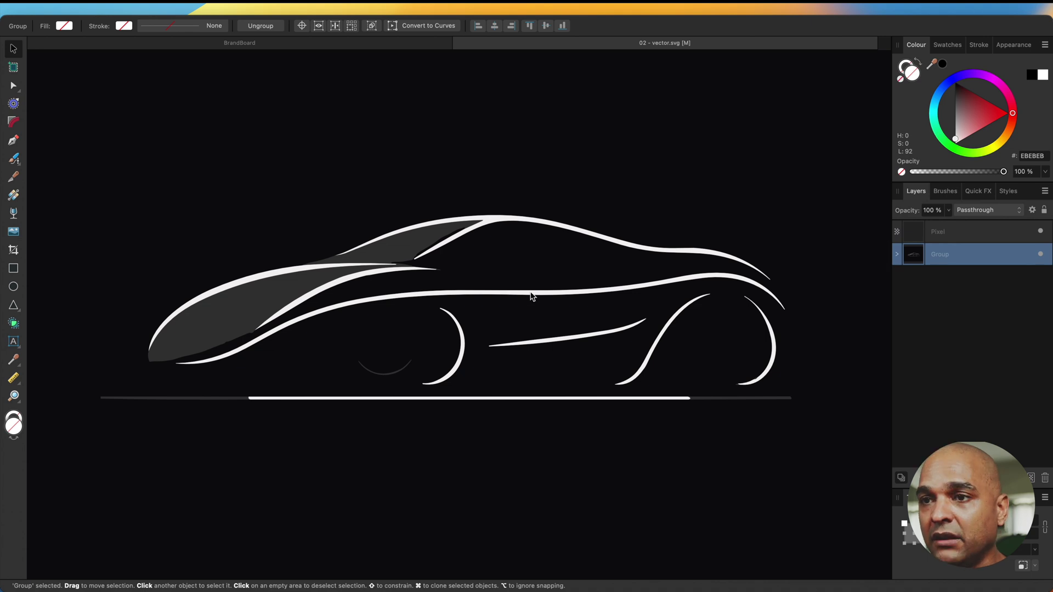
key("super+shift+g")
left_click(530, 296)
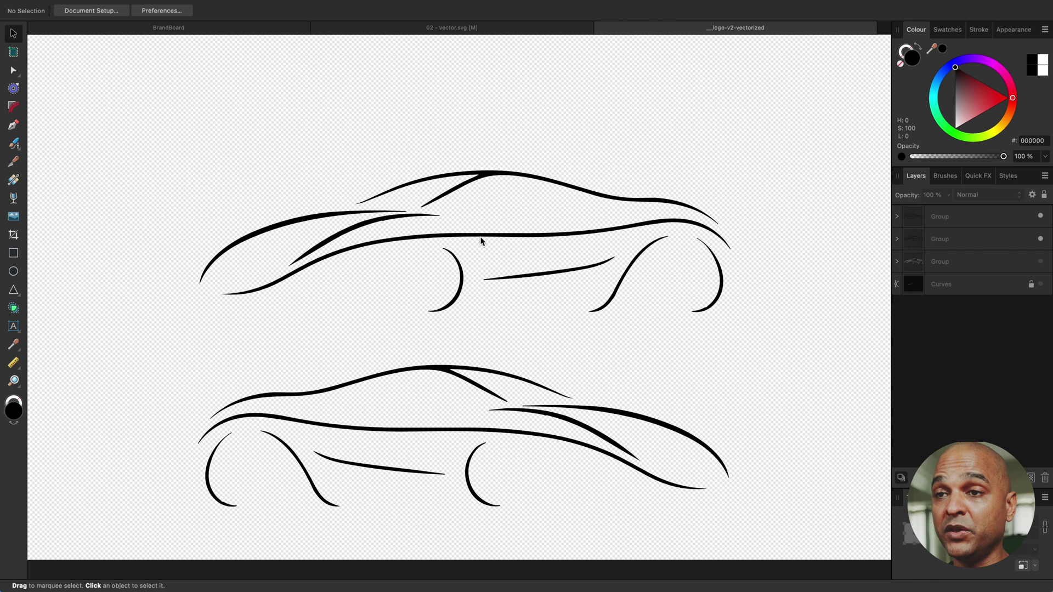
key("Tab")
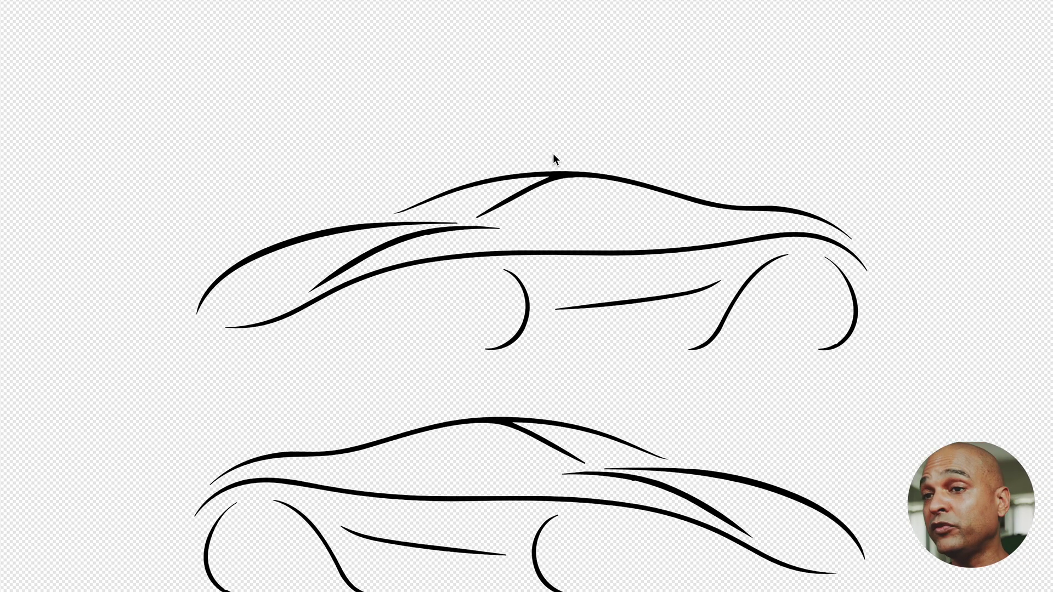
key("Tab")
left_click(548, 175)
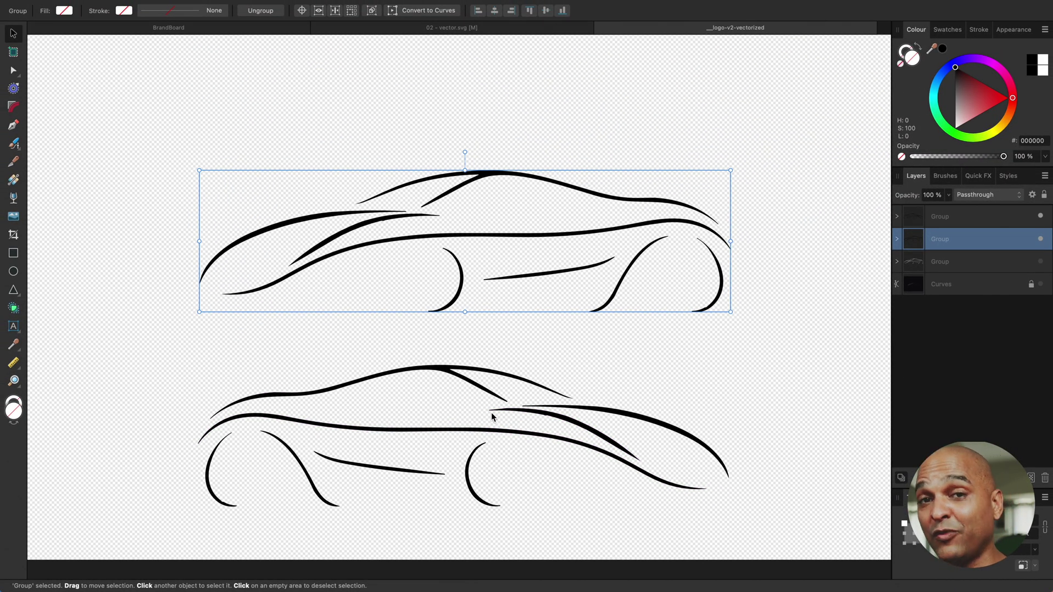
left_click(522, 418)
left_click(521, 411)
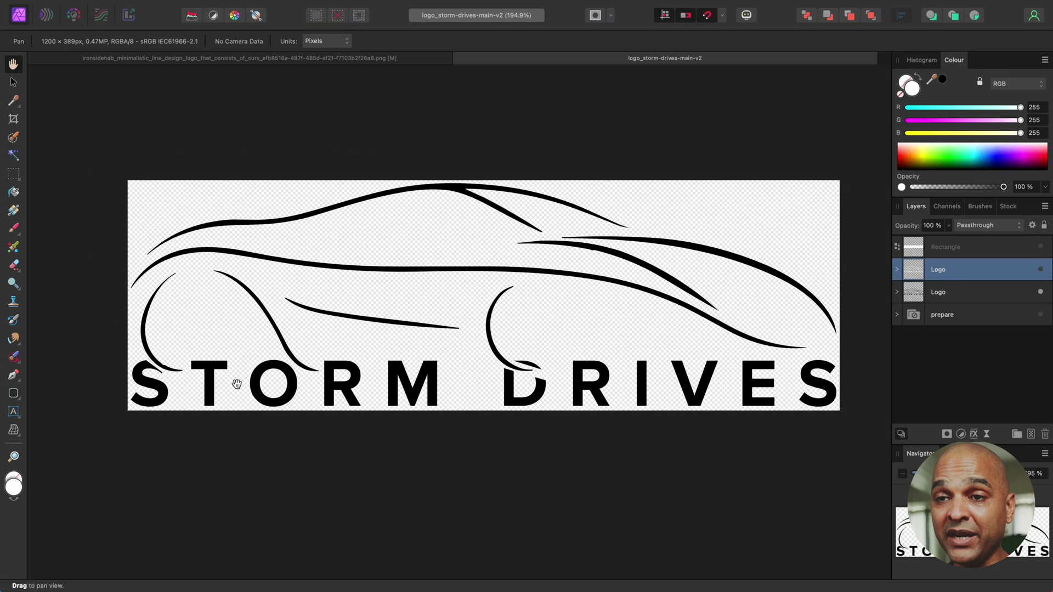
Zoom and pan around the car silhouette and STORM DRIVES lettering to inspect the letters.
scroll(139, 325, "up", 10)
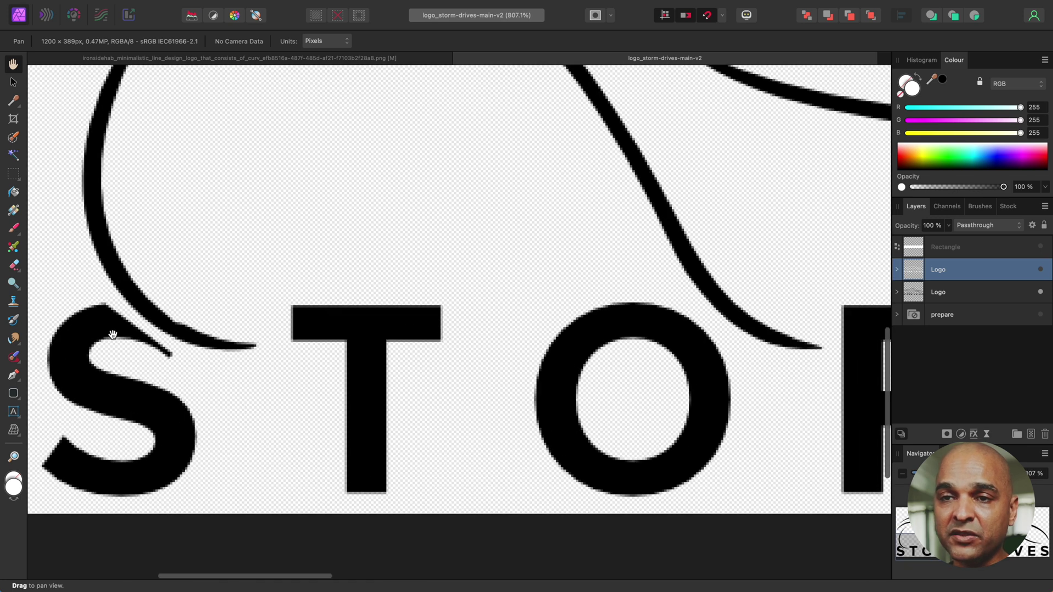
scroll(131, 339, "right", 15)
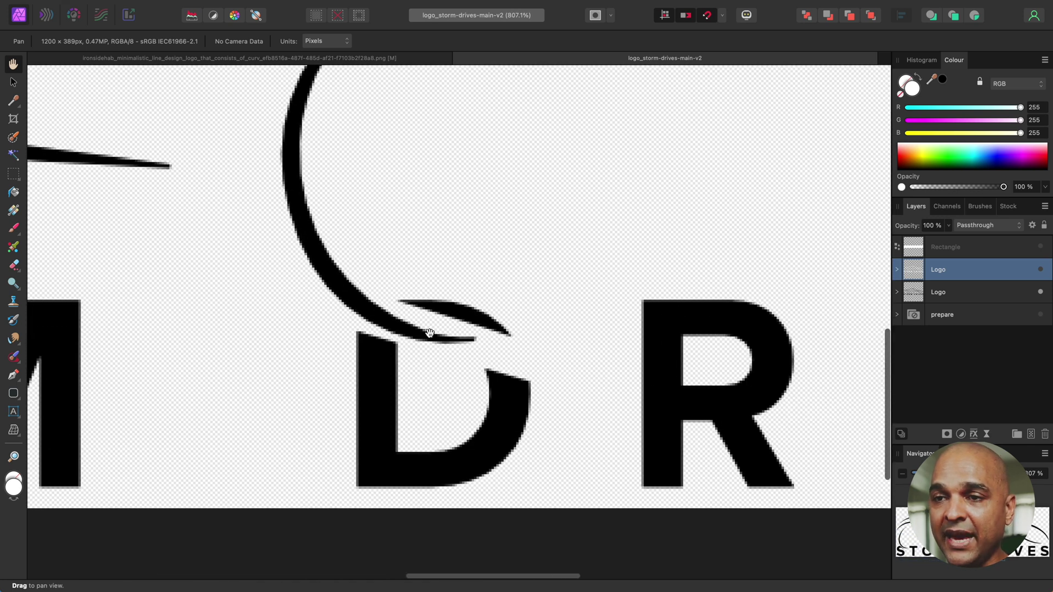
scroll(338, 370, "down", 10)
scroll(338, 371, "down", 2)
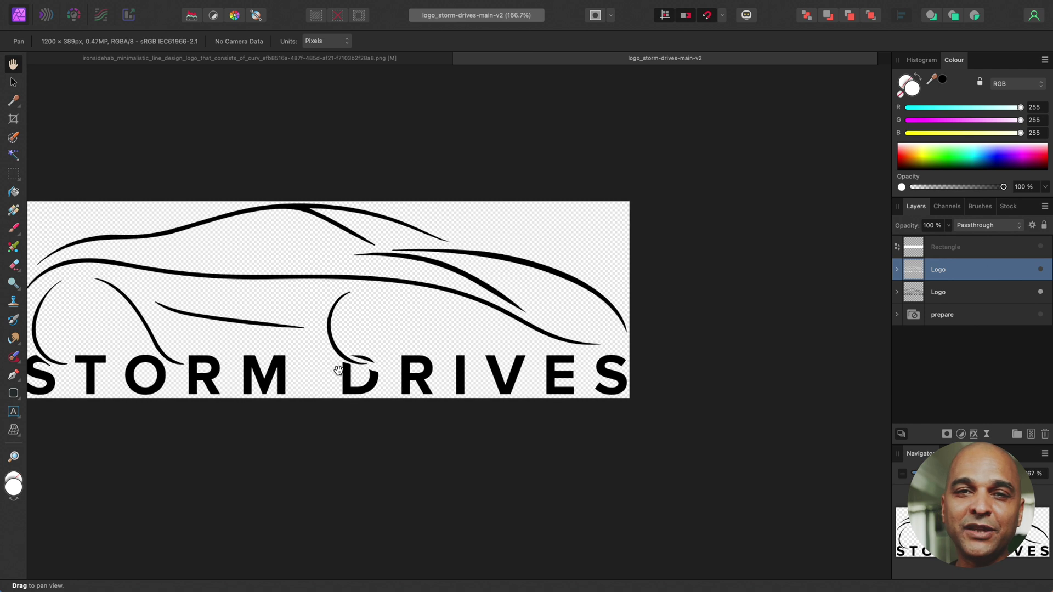
scroll(346, 364, "up", 3)
scroll(346, 357, "left", 5)
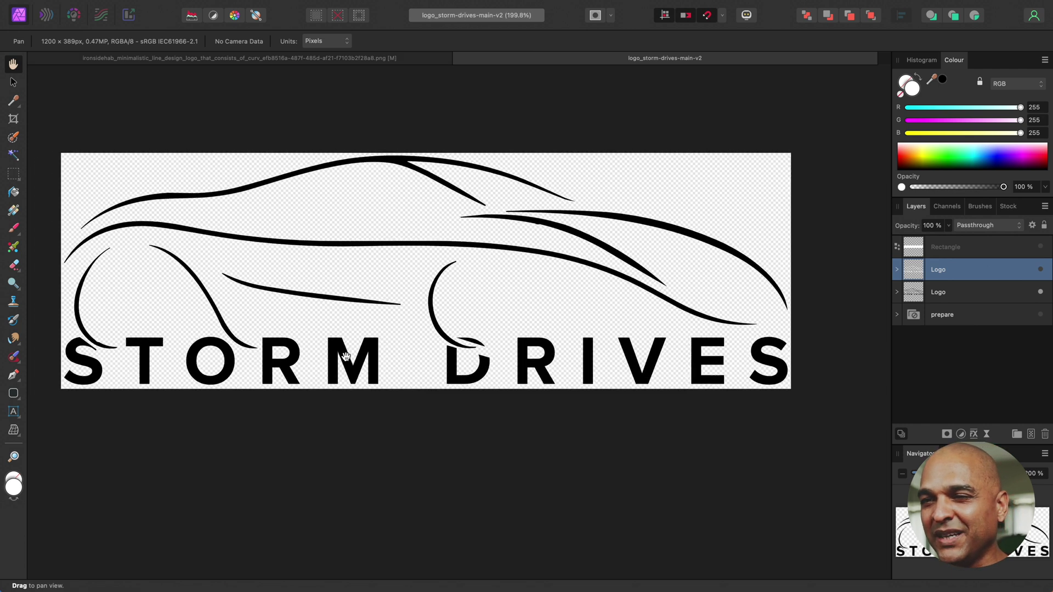
scroll(346, 356, "up", 2)
scroll(346, 356, "left", 2)
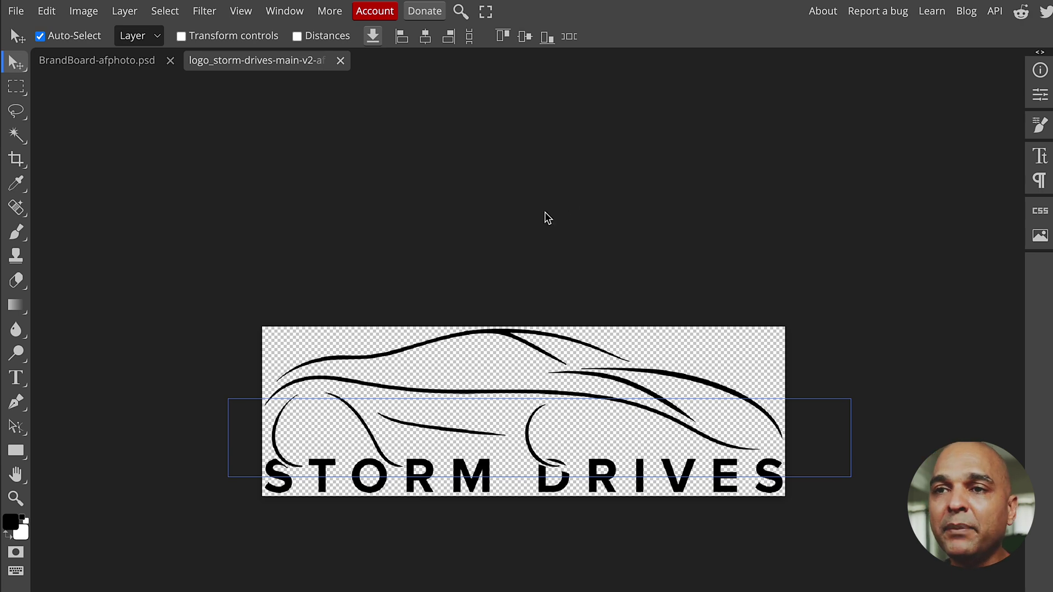
Zoom in and out on the STORM DRIVES logo file in Photopea.
scroll(557, 400, "up", 3)
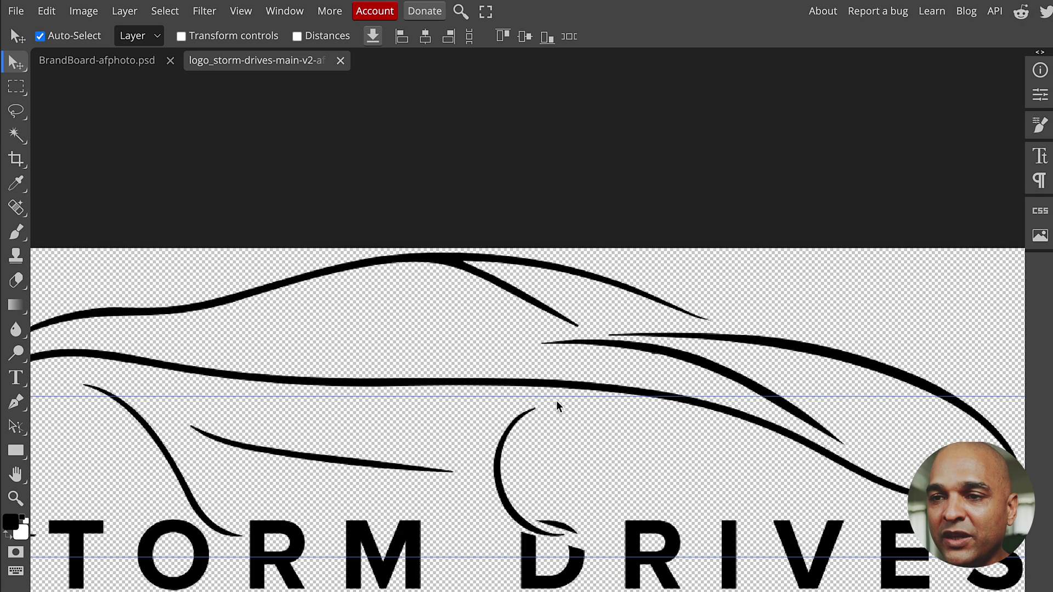
scroll(556, 400, "down", 5)
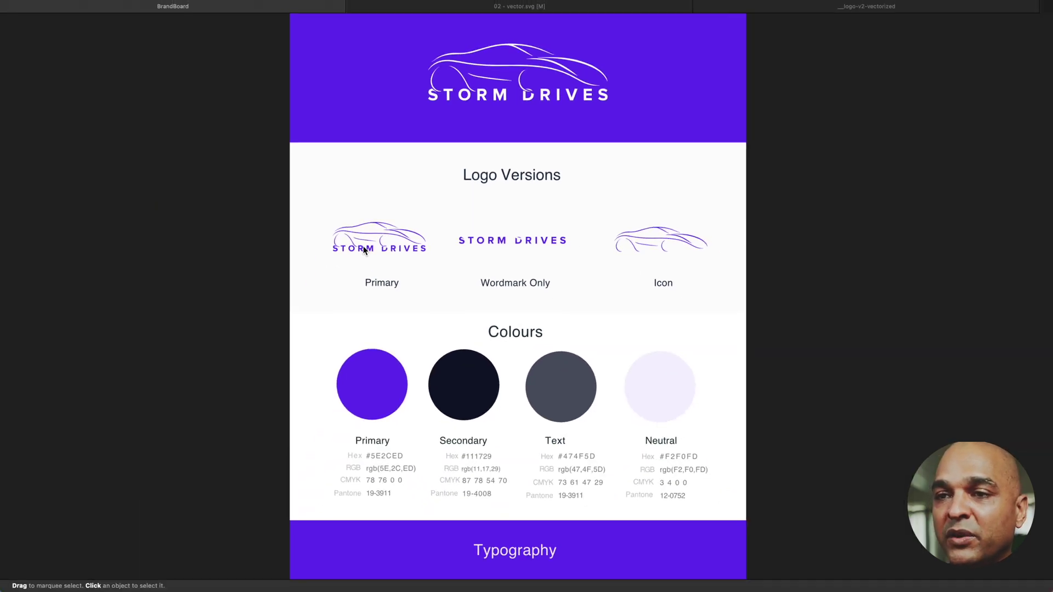
scroll(363, 250, "up", 3)
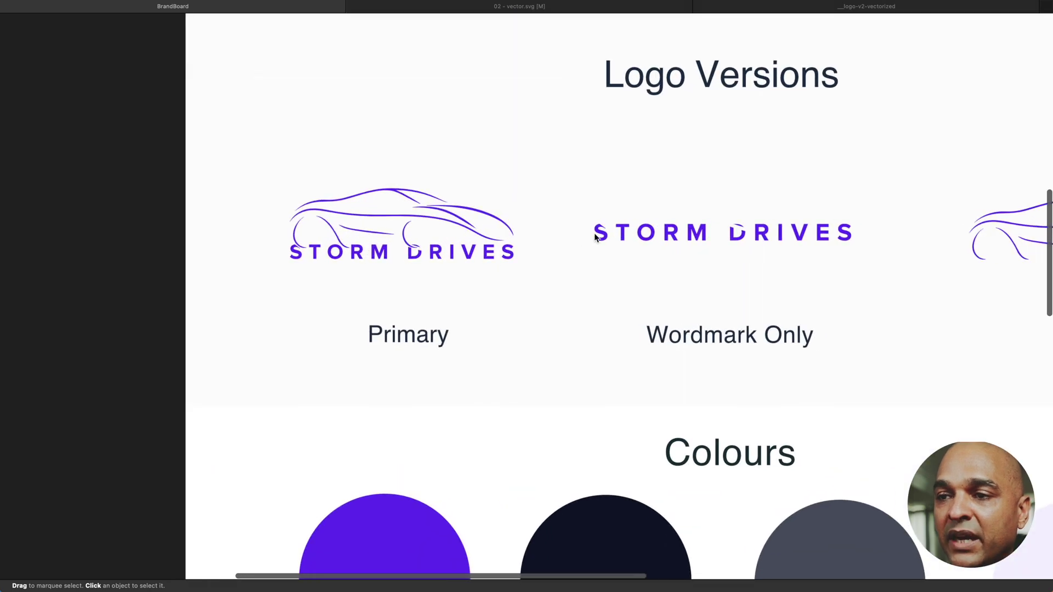
scroll(594, 232, "right", 8)
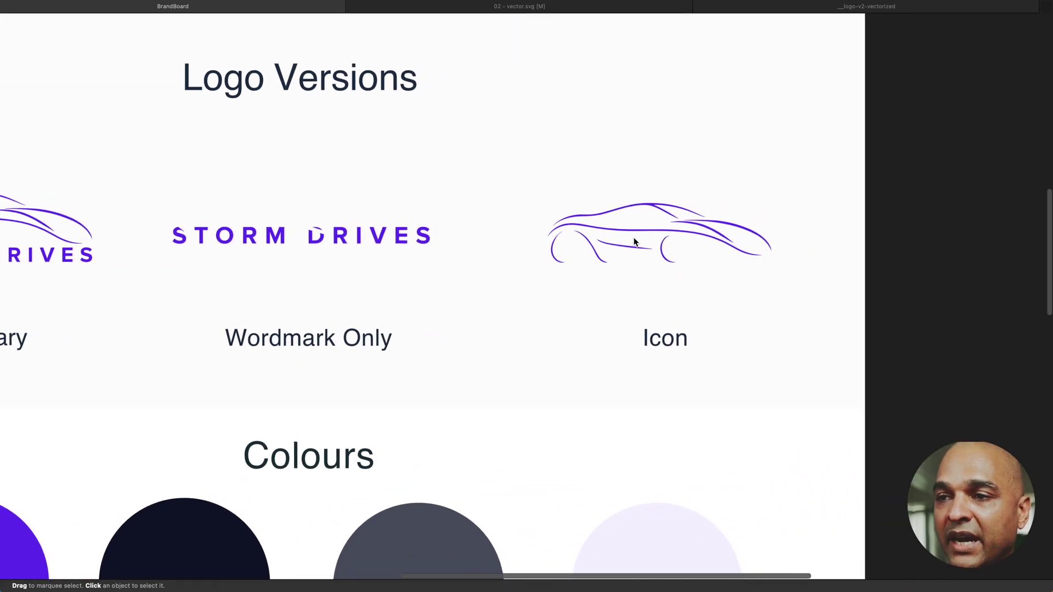
scroll(635, 242, "down", 4)
scroll(579, 276, "right", 1)
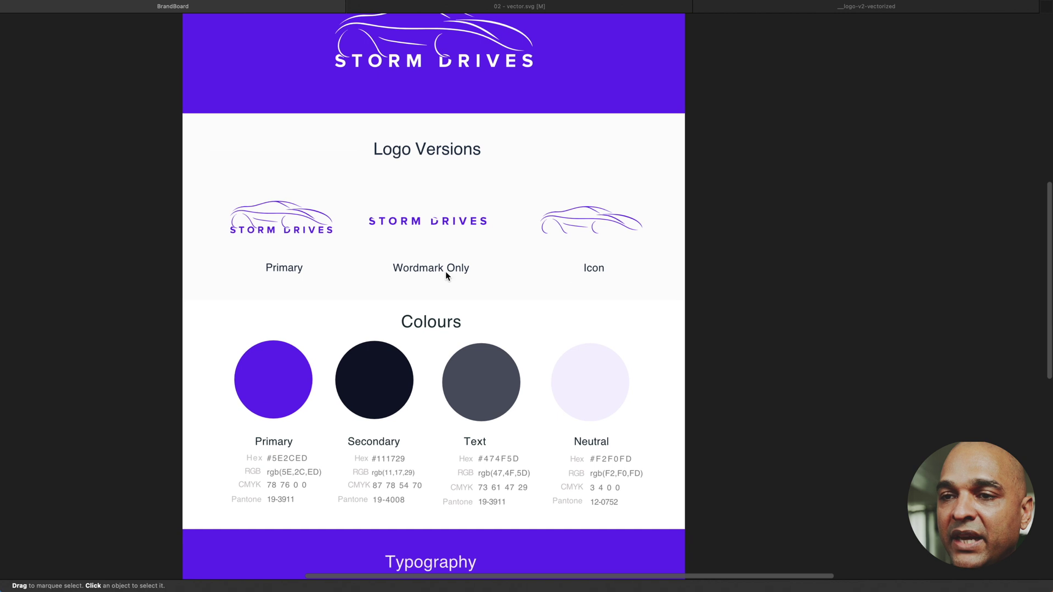
scroll(383, 367, "down", 3)
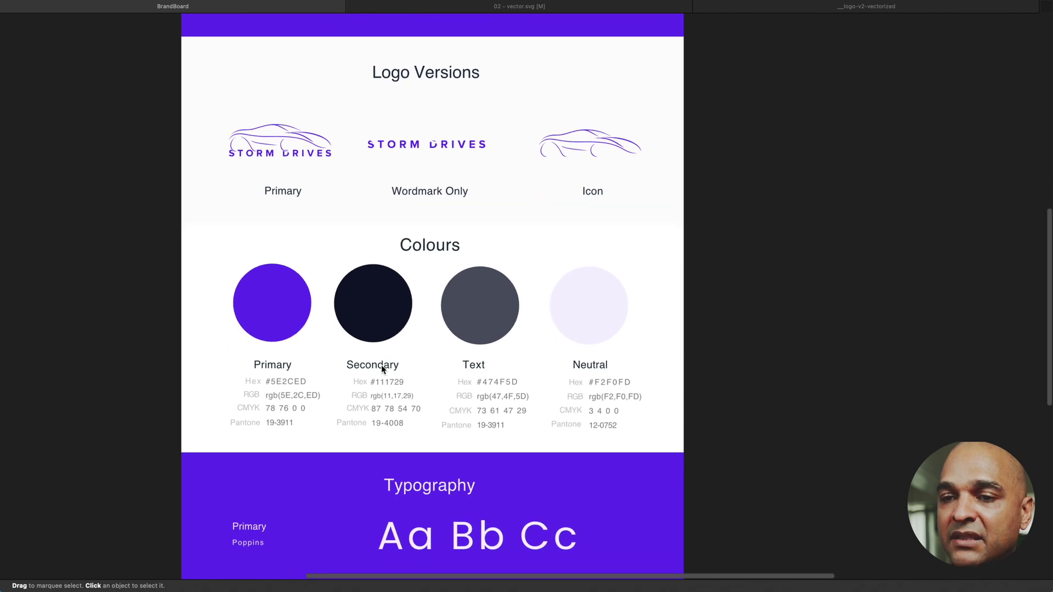